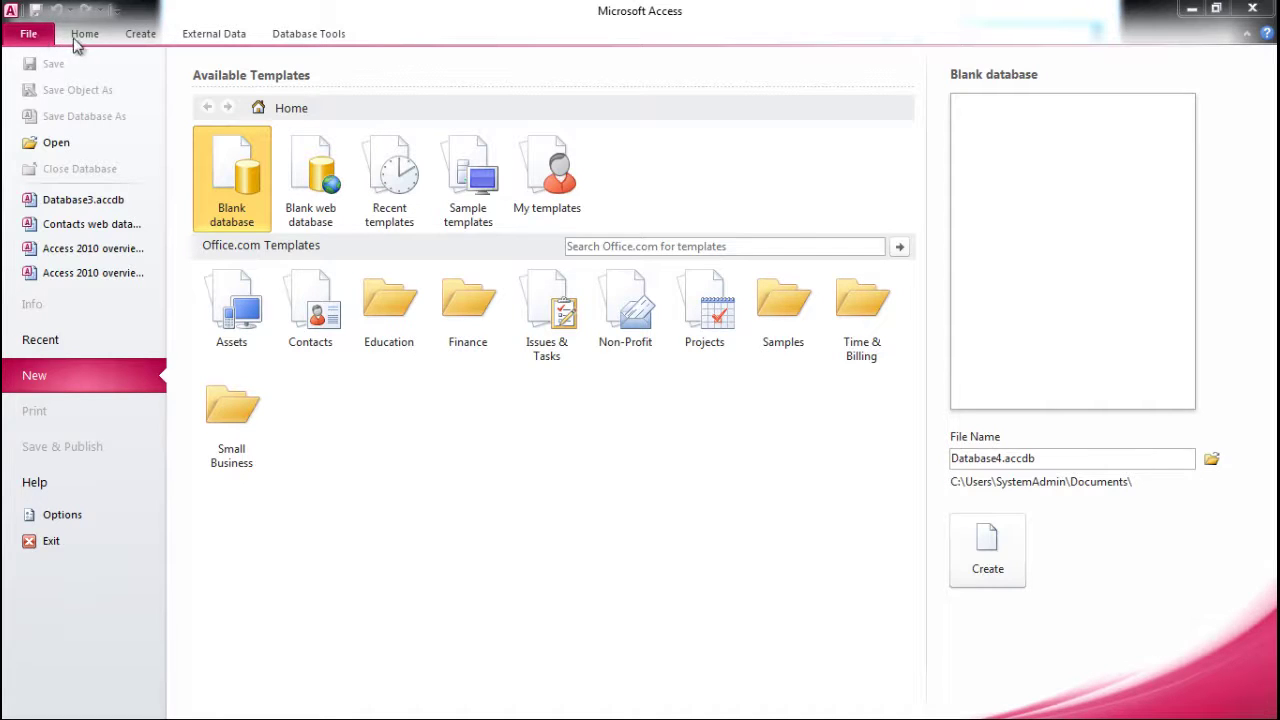
- Create a blank database and add a text field named 'First name'
{"action": "double_click", "coordinate": [248, 212]}
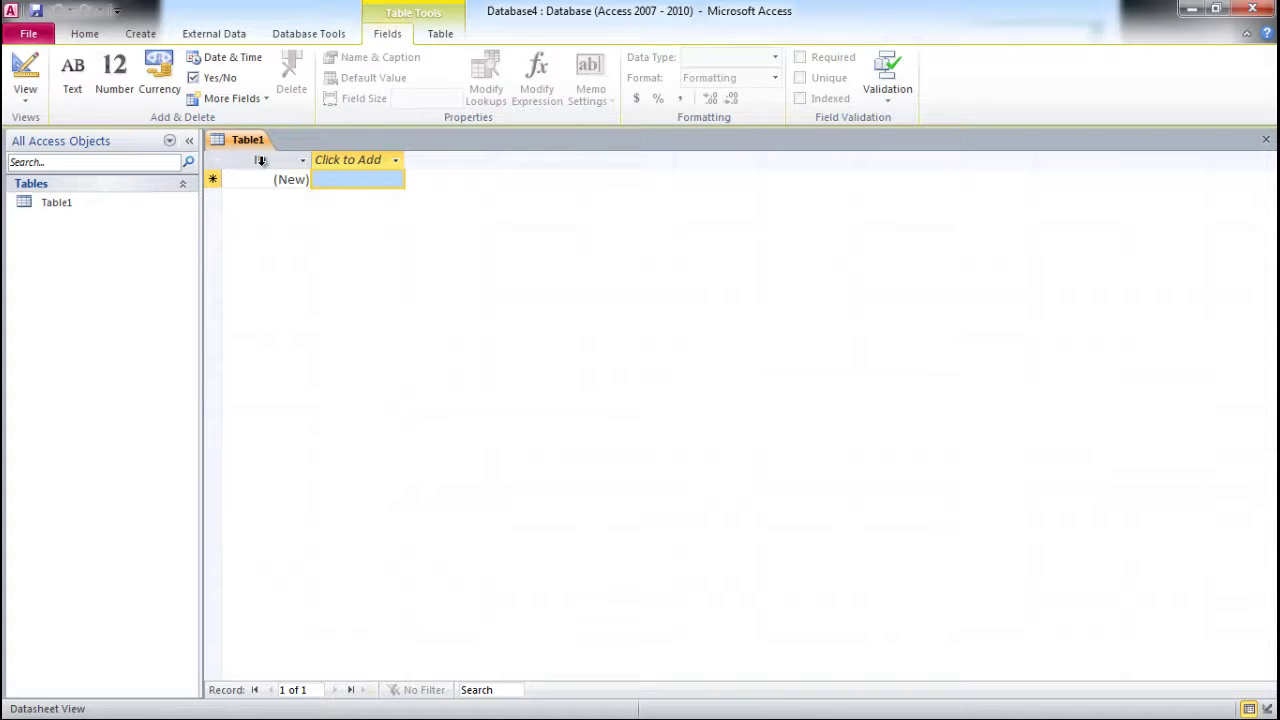
{"action": "left_click", "coordinate": [342, 162]}
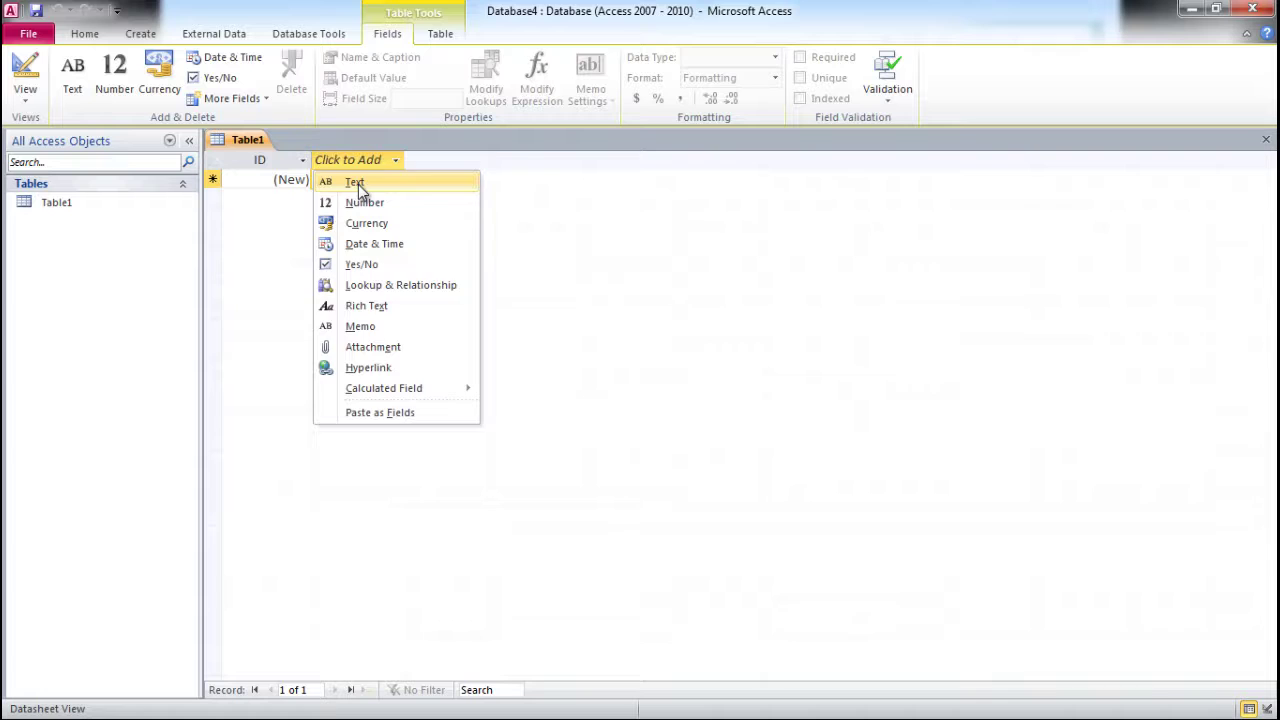
{"action": "left_click", "coordinate": [358, 186]}
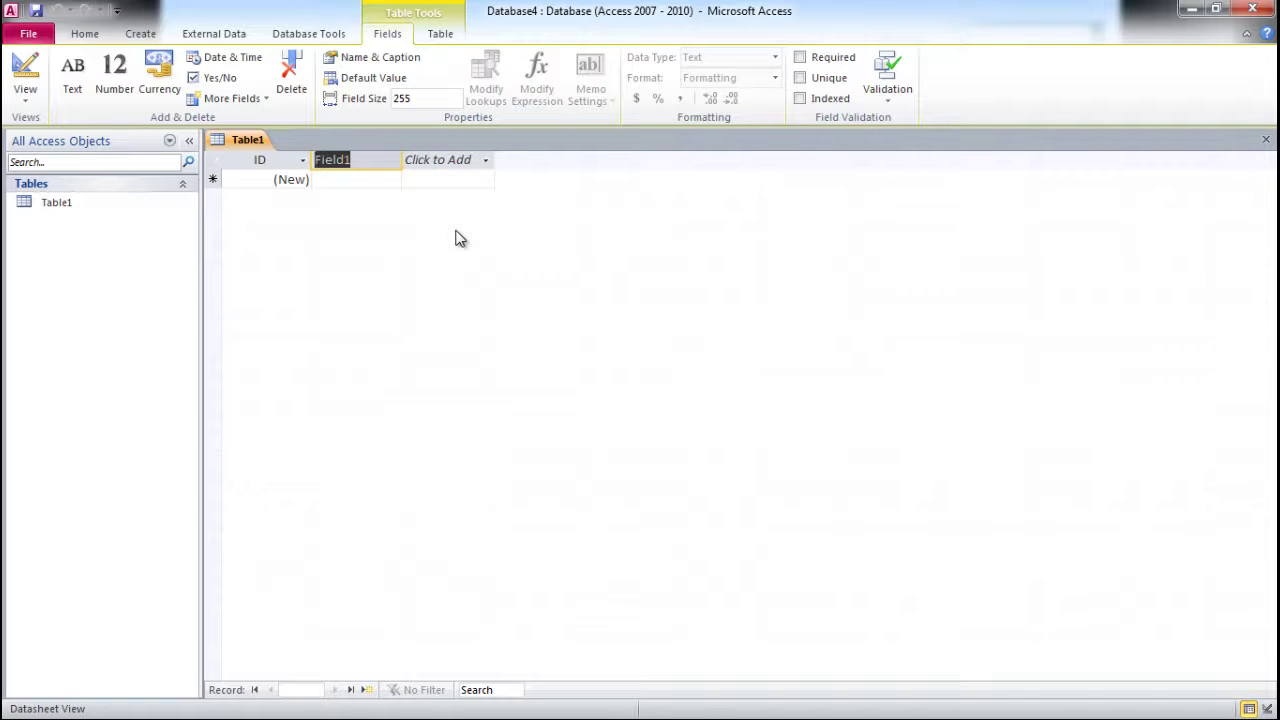
{"action": "type", "text": "First name"}
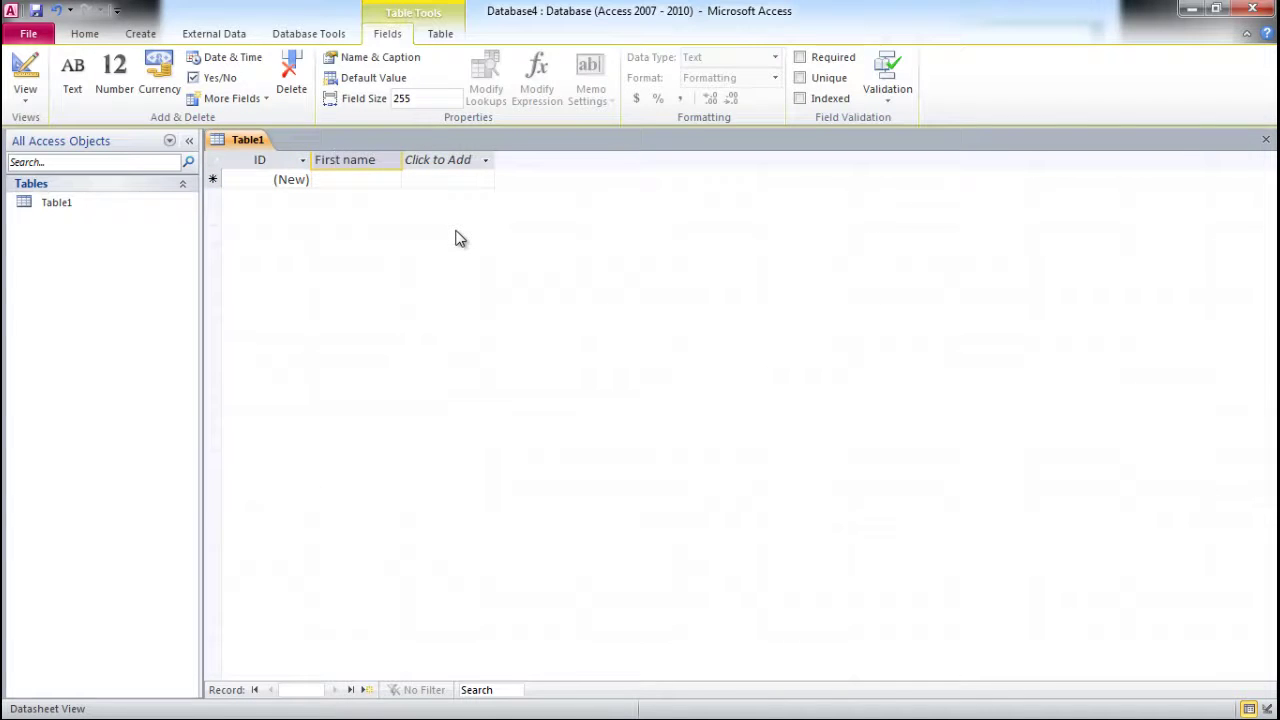
{"action": "key", "text": "Return"}
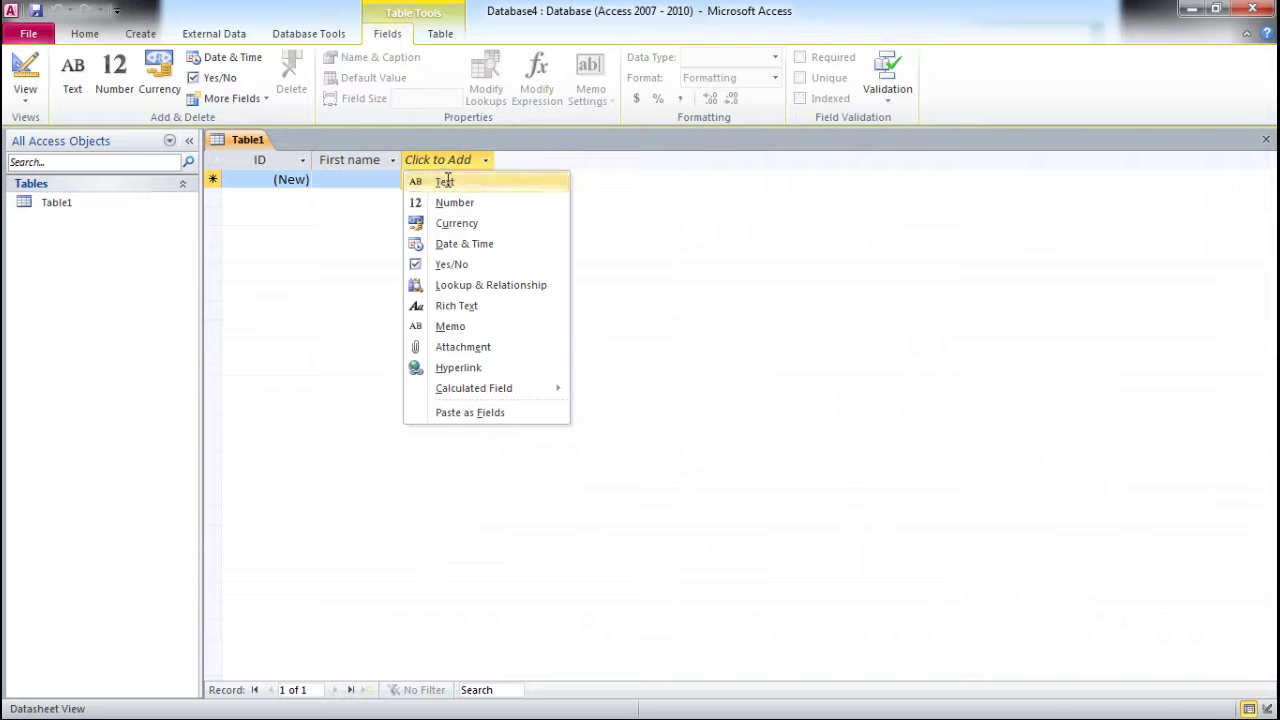
- Add text fields named 'Last Name' and 'Street Address'
{"action": "left_click", "coordinate": [445, 181]}
{"action": "type", "text": "Last Name"}
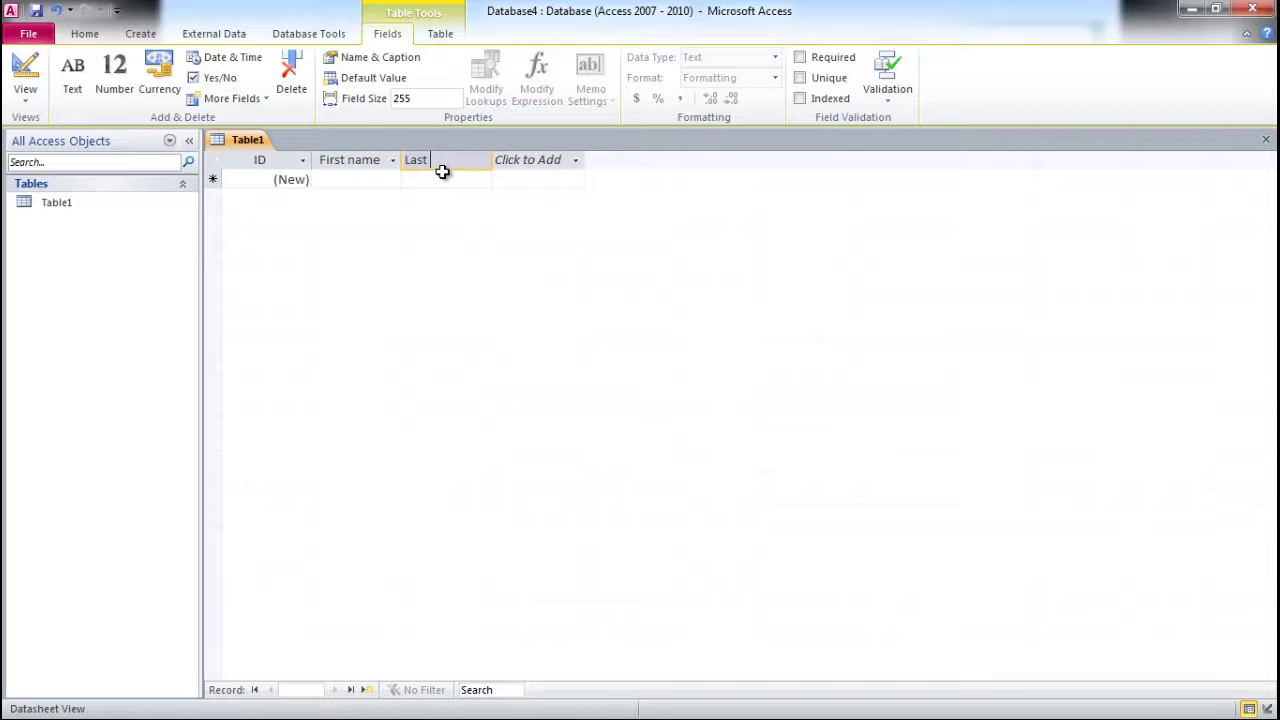
{"action": "left_click", "coordinate": [550, 162]}
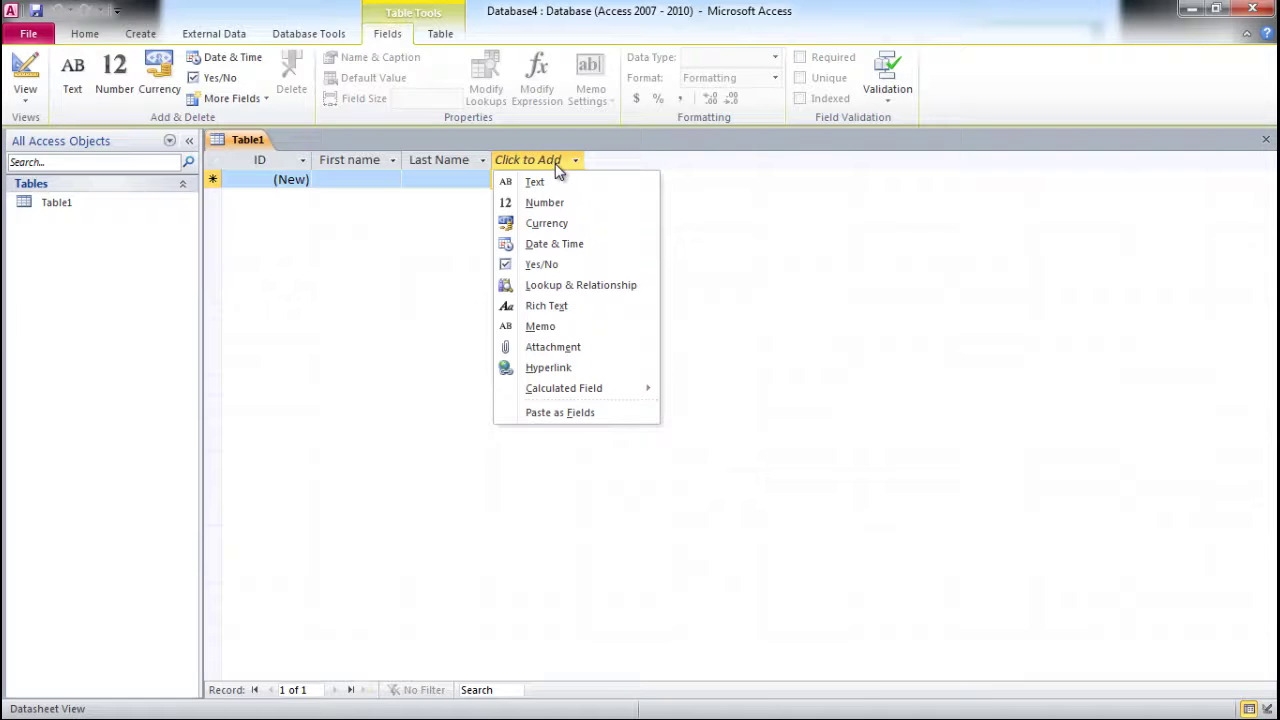
{"action": "left_click", "coordinate": [552, 181]}
{"action": "type", "text": "St"}
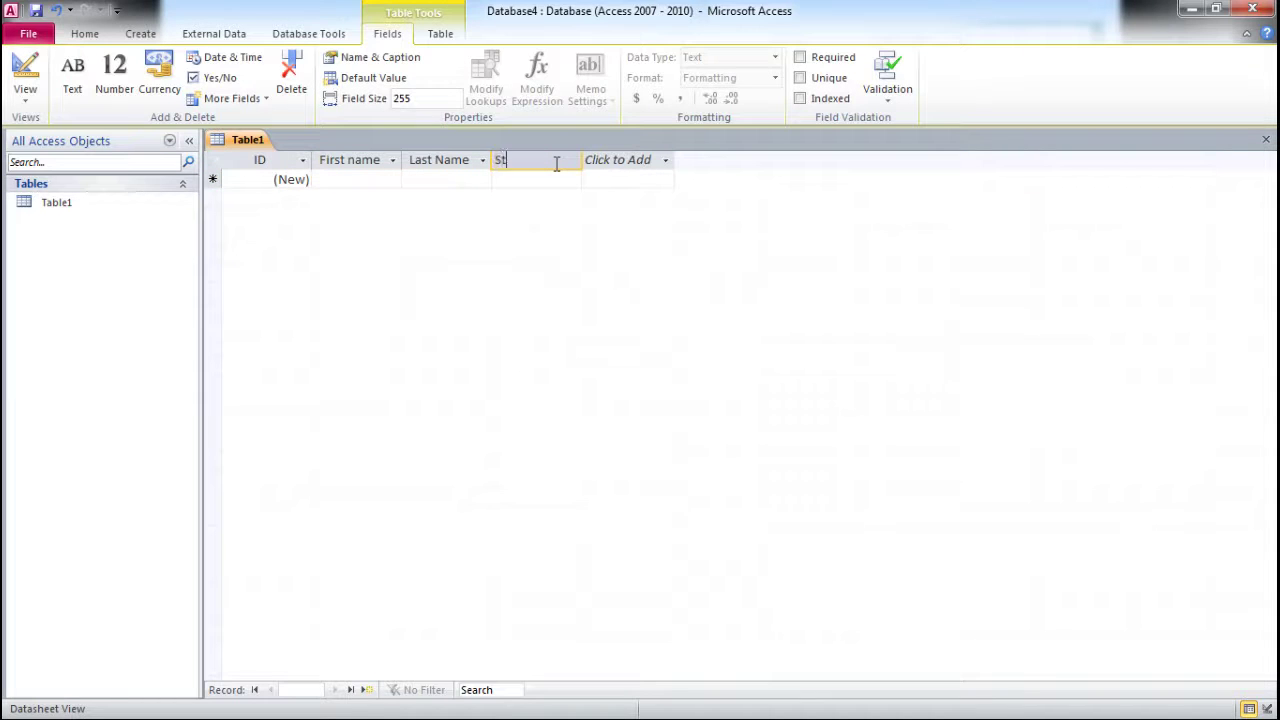
{"action": "type", "text": "reet Address"}
- Add text fields named 'City' and 'State'
{"action": "left_click", "coordinate": [620, 160]}
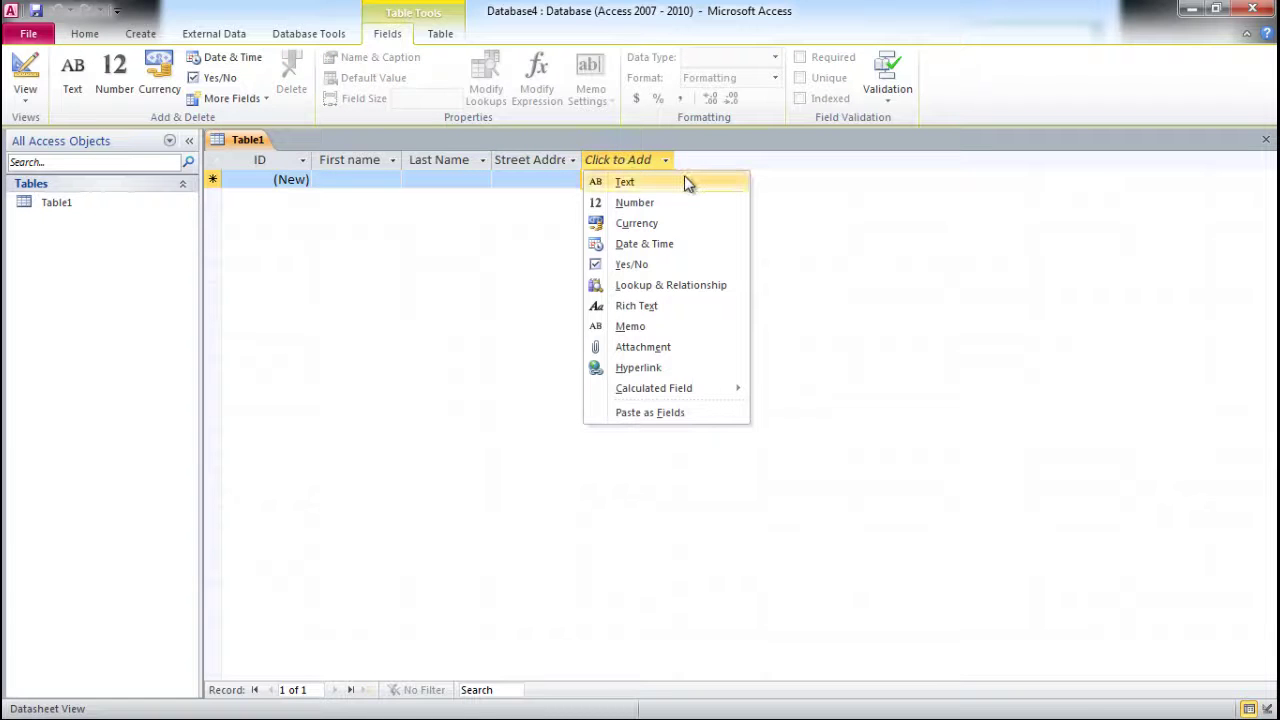
{"action": "left_click", "coordinate": [685, 181]}
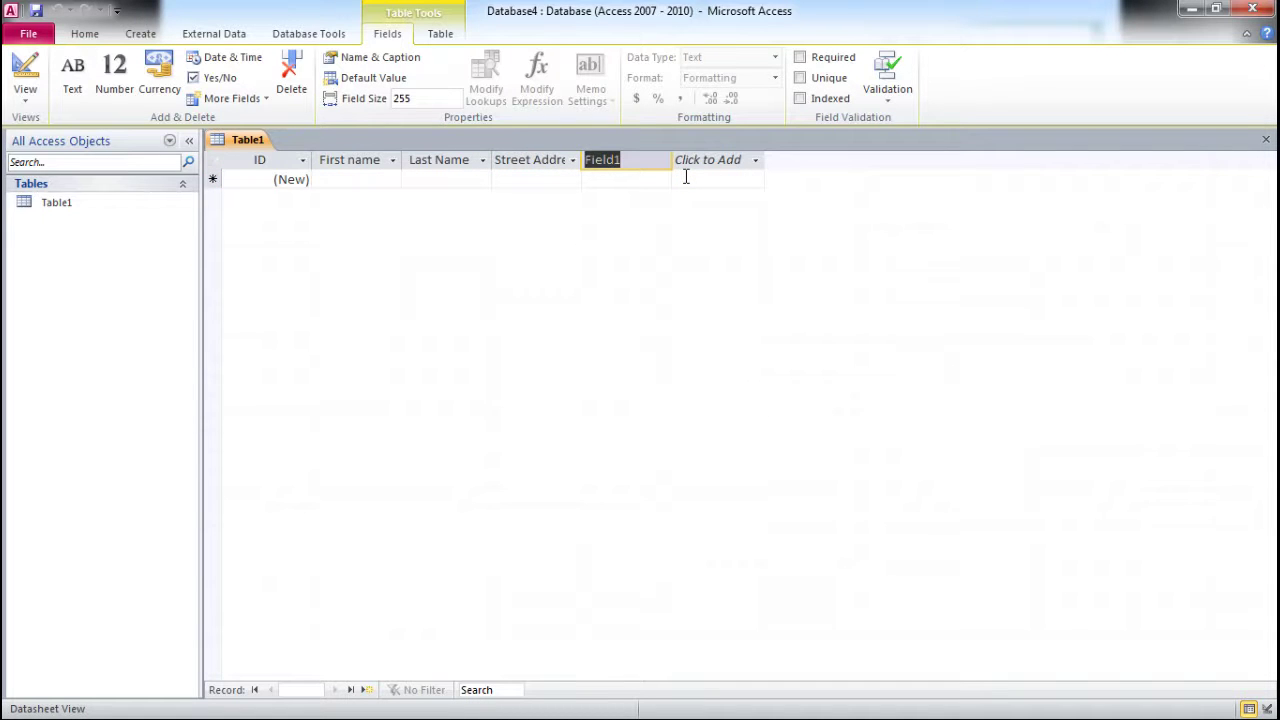
{"action": "type", "text": "City"}
{"action": "left_click", "coordinate": [693, 158]}
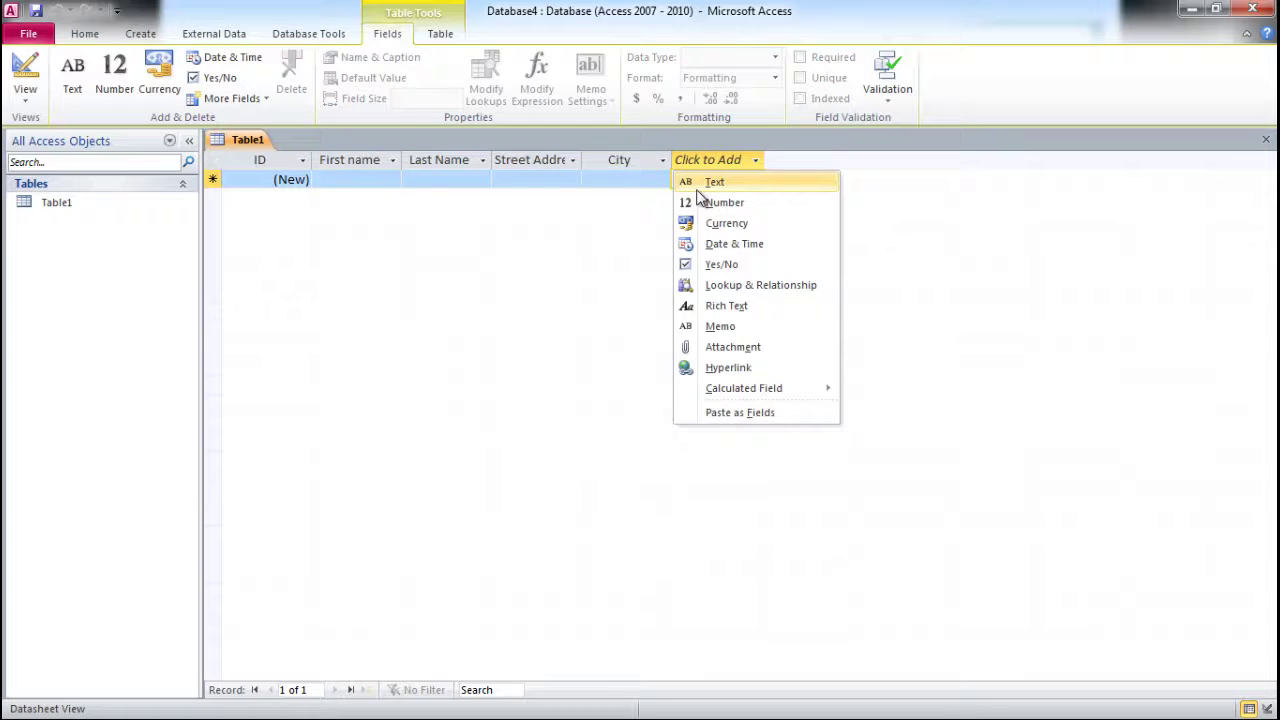
{"action": "left_click", "coordinate": [703, 184]}
{"action": "type", "text": "State"}
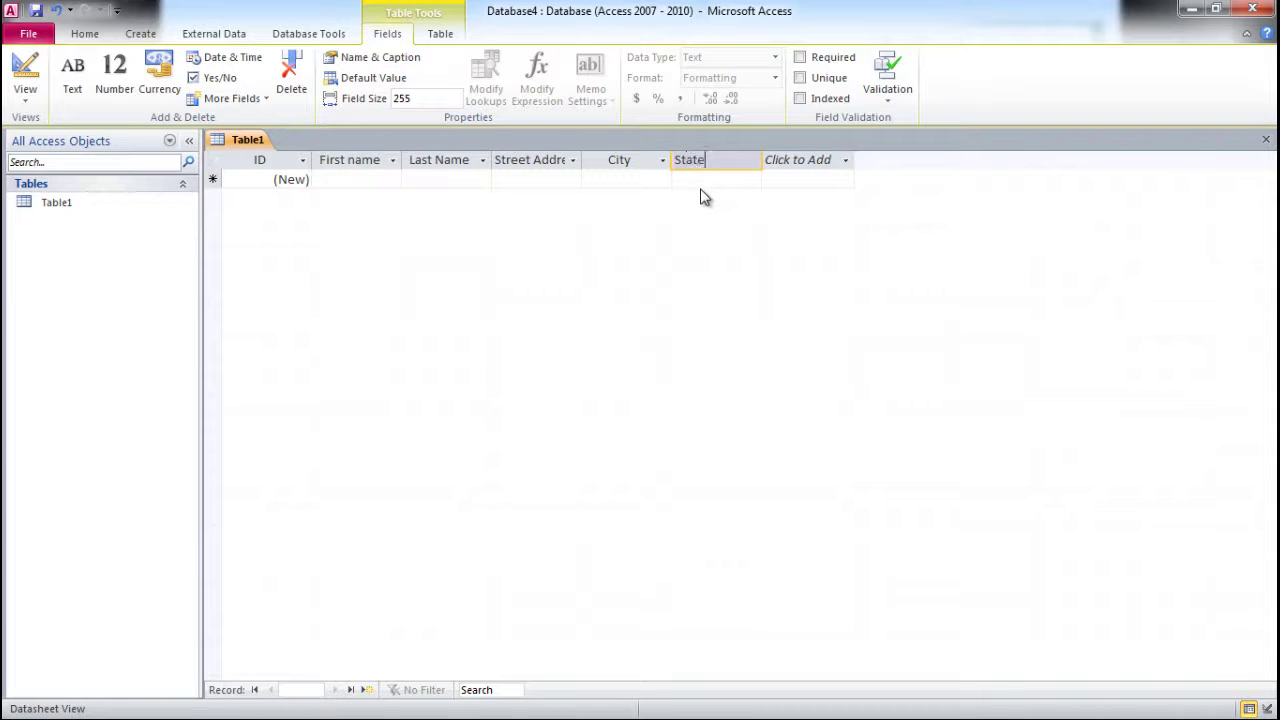
- Add text fields named 'Zip Code' and 'Phone'
{"action": "left_click", "coordinate": [788, 162]}
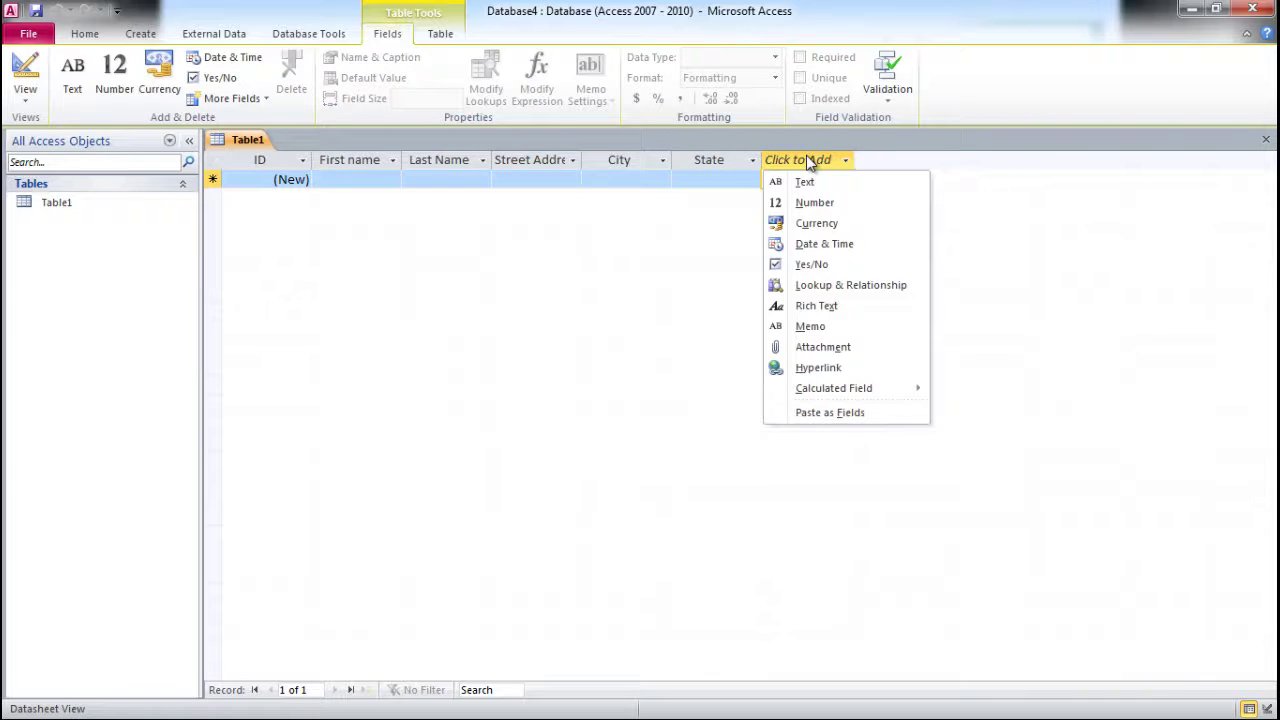
{"action": "left_click", "coordinate": [803, 182]}
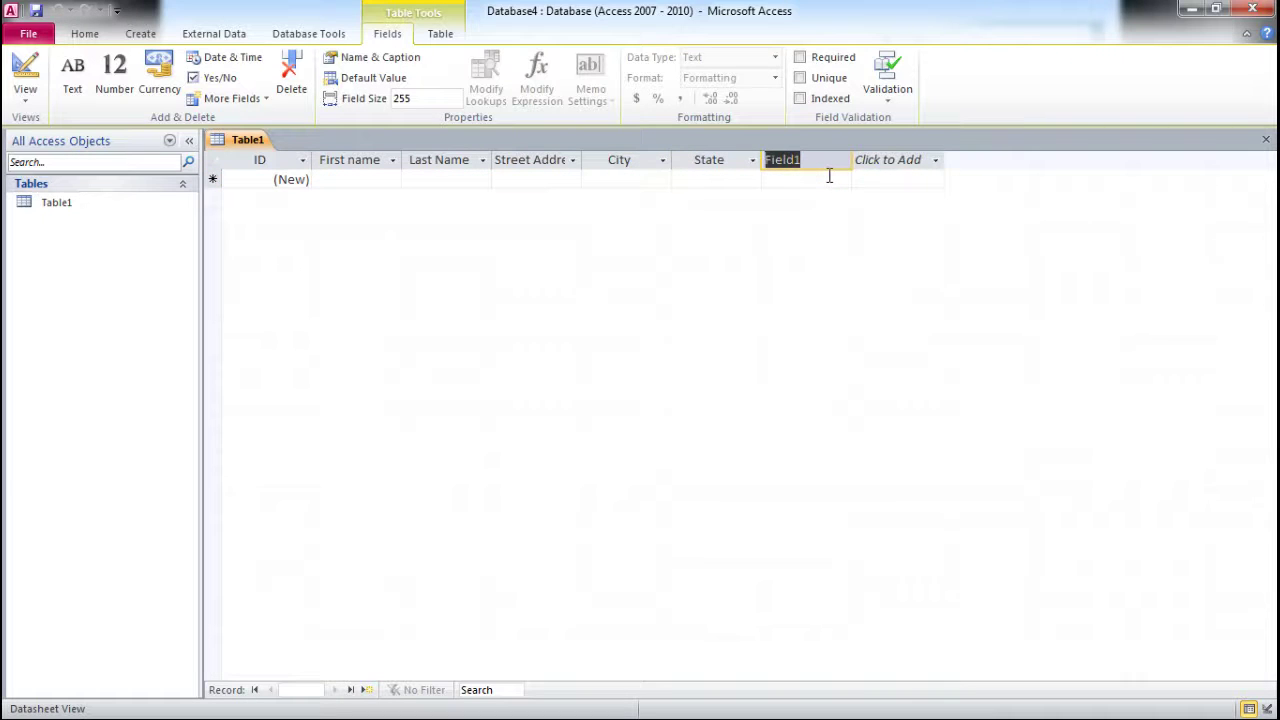
{"action": "type", "text": "Zip Code"}
{"action": "key", "text": "Return"}
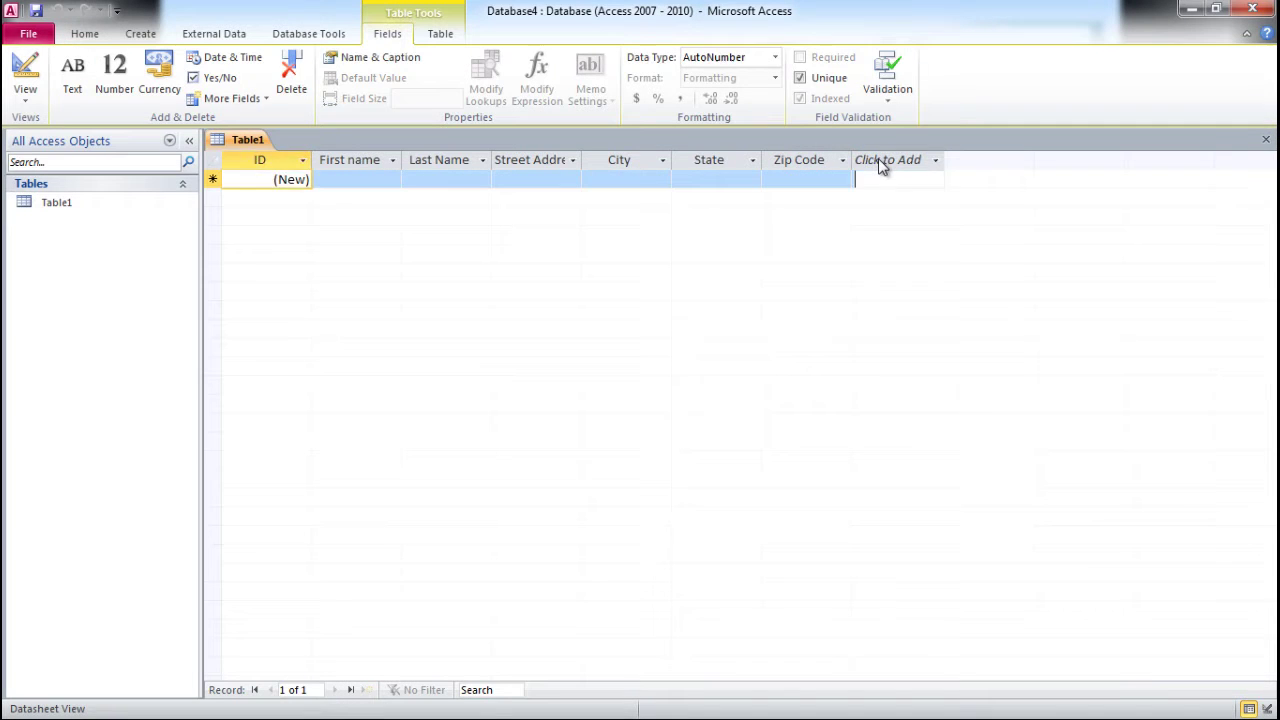
{"action": "left_click", "coordinate": [880, 165]}
{"action": "left_click", "coordinate": [888, 181]}
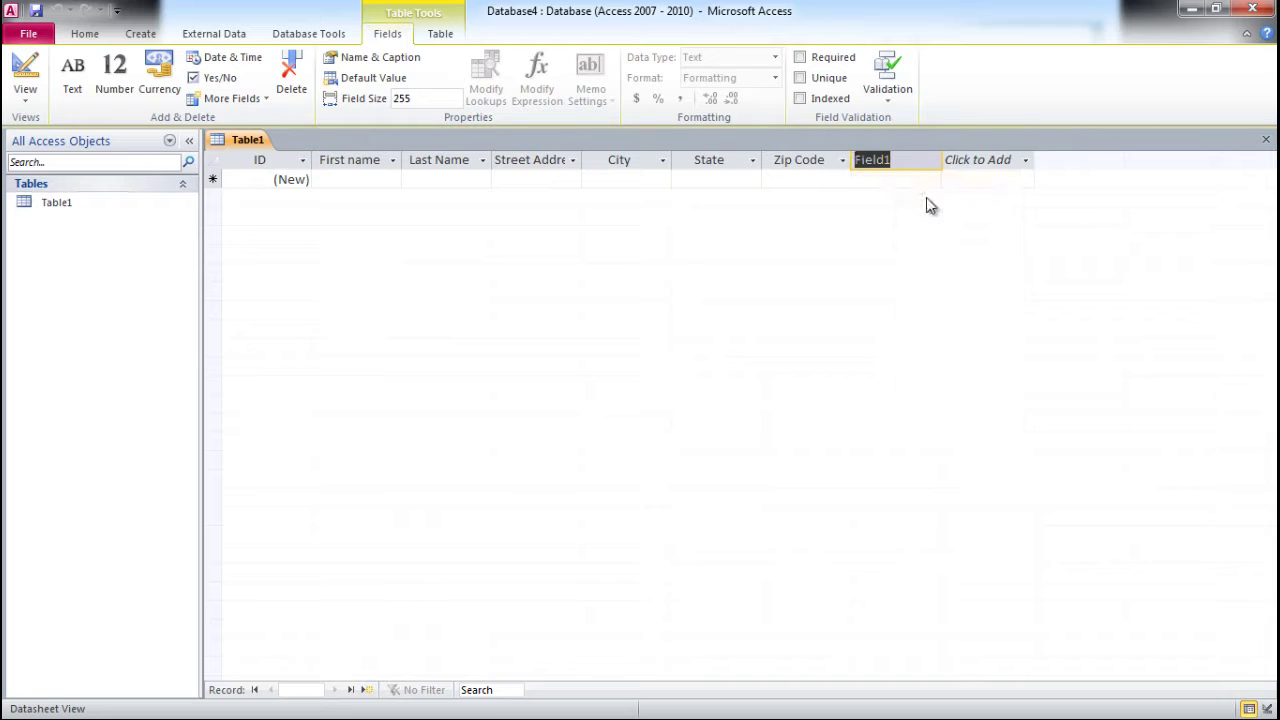
{"action": "type", "text": "Phone"}
- Save Table1 with the name 'Contacts'
{"action": "left_click", "coordinate": [35, 10]}
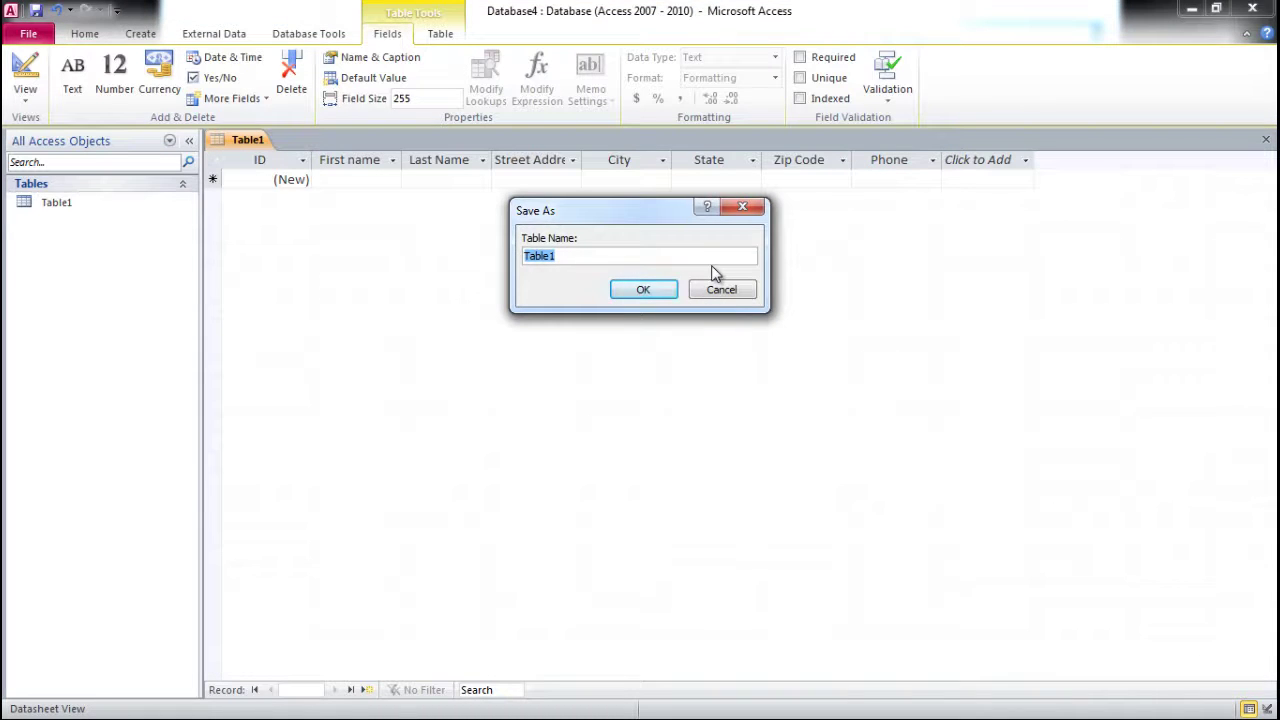
{"action": "type", "text": "Contacts"}
{"action": "left_click", "coordinate": [645, 290]}
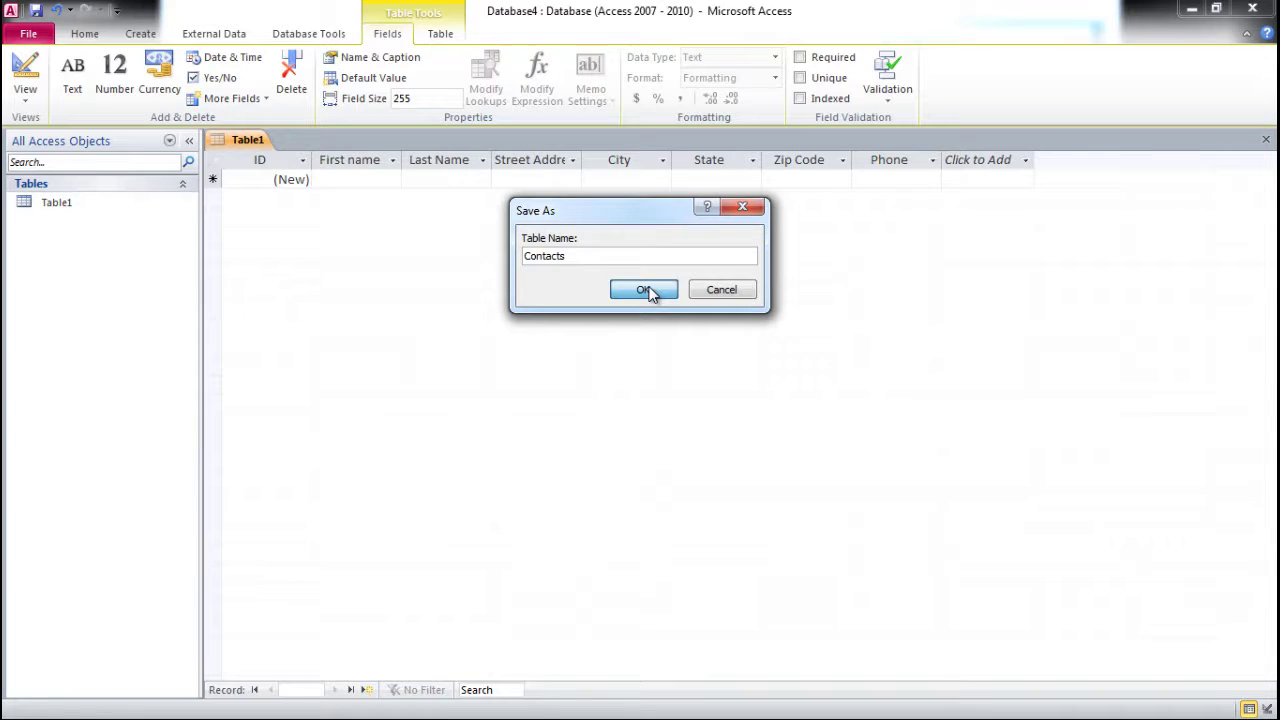
- Enter the first contact's first name, last name, street address, city and state
{"action": "left_click", "coordinate": [350, 184]}
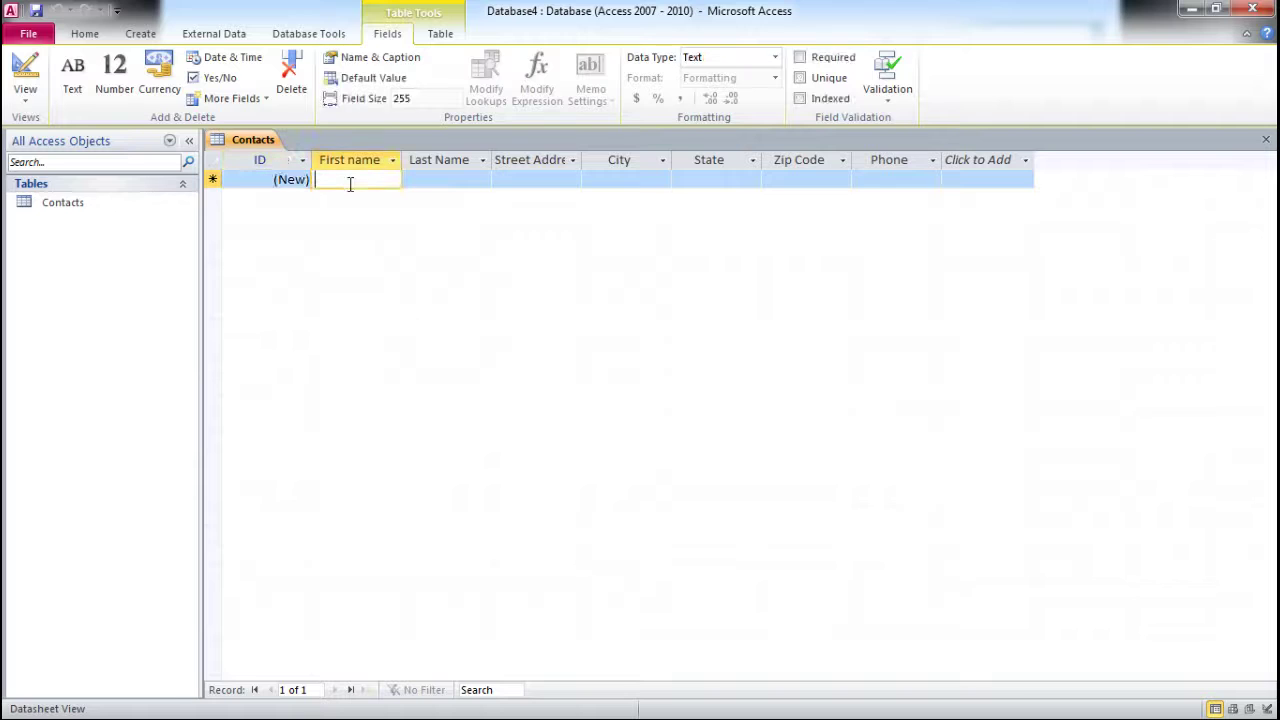
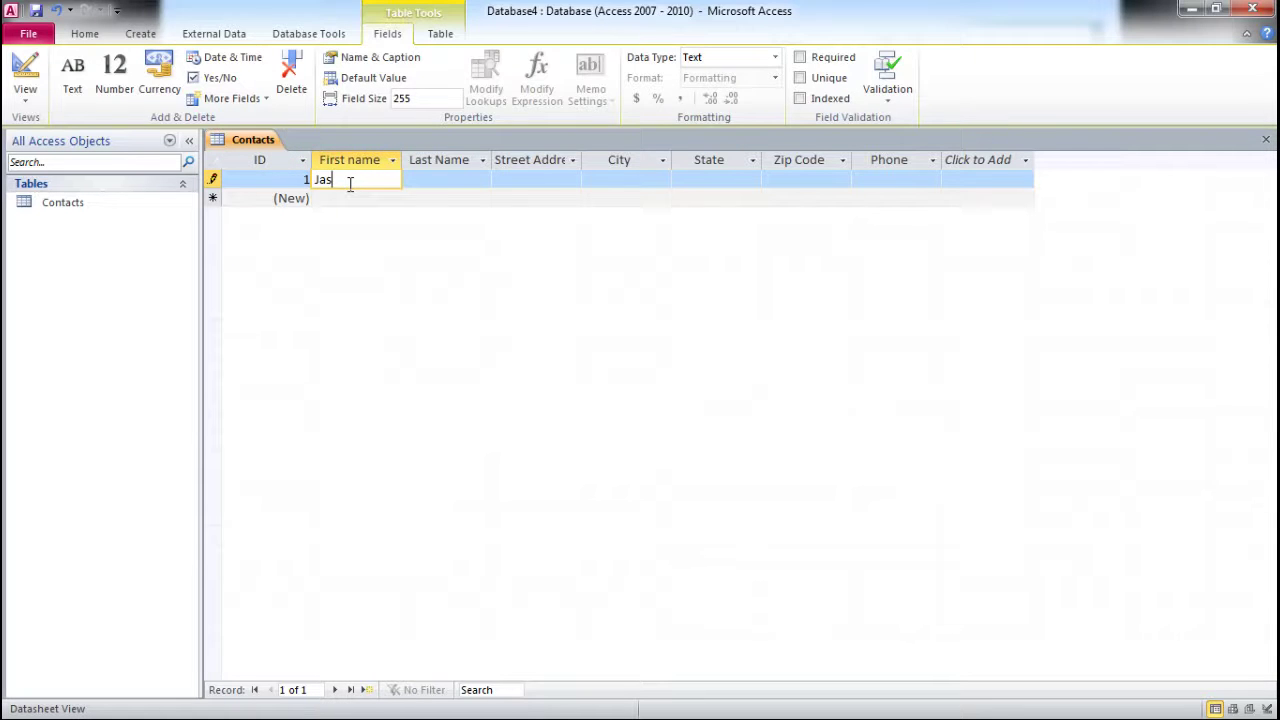
{"action": "key", "text": "Tab"}
{"action": "key", "text": "Tab"}
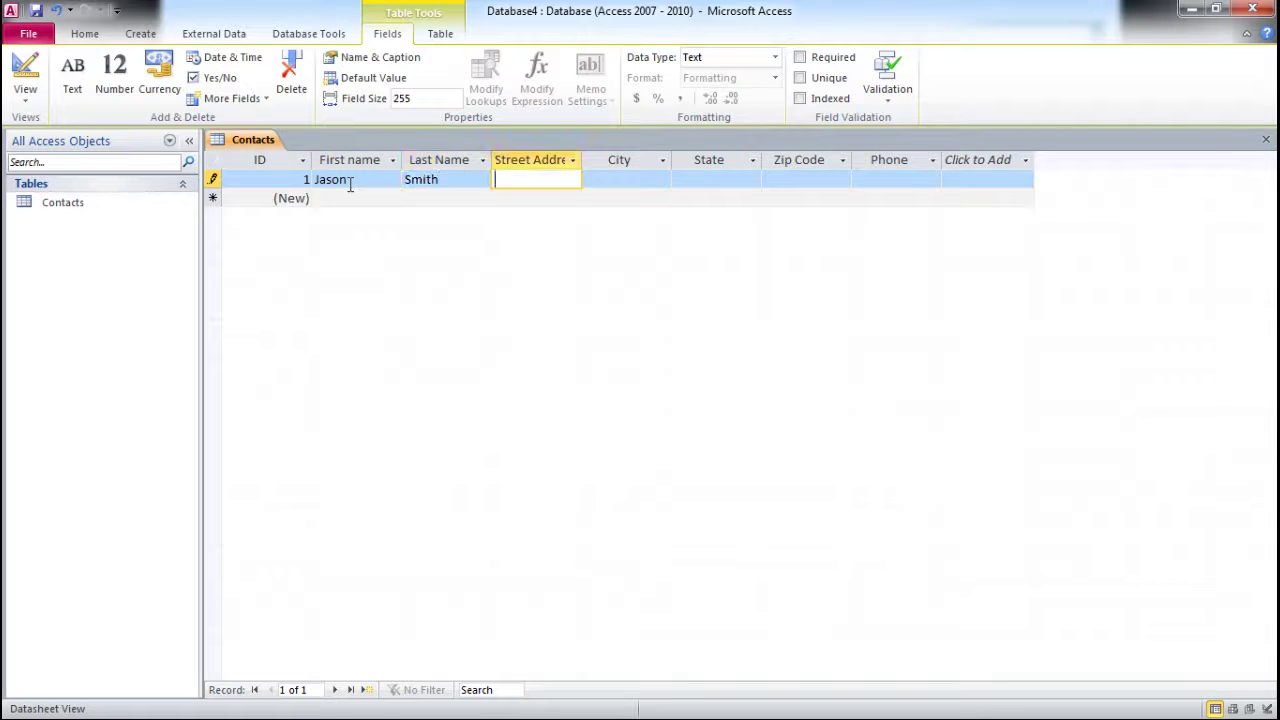
{"action": "key", "text": "Tab"}
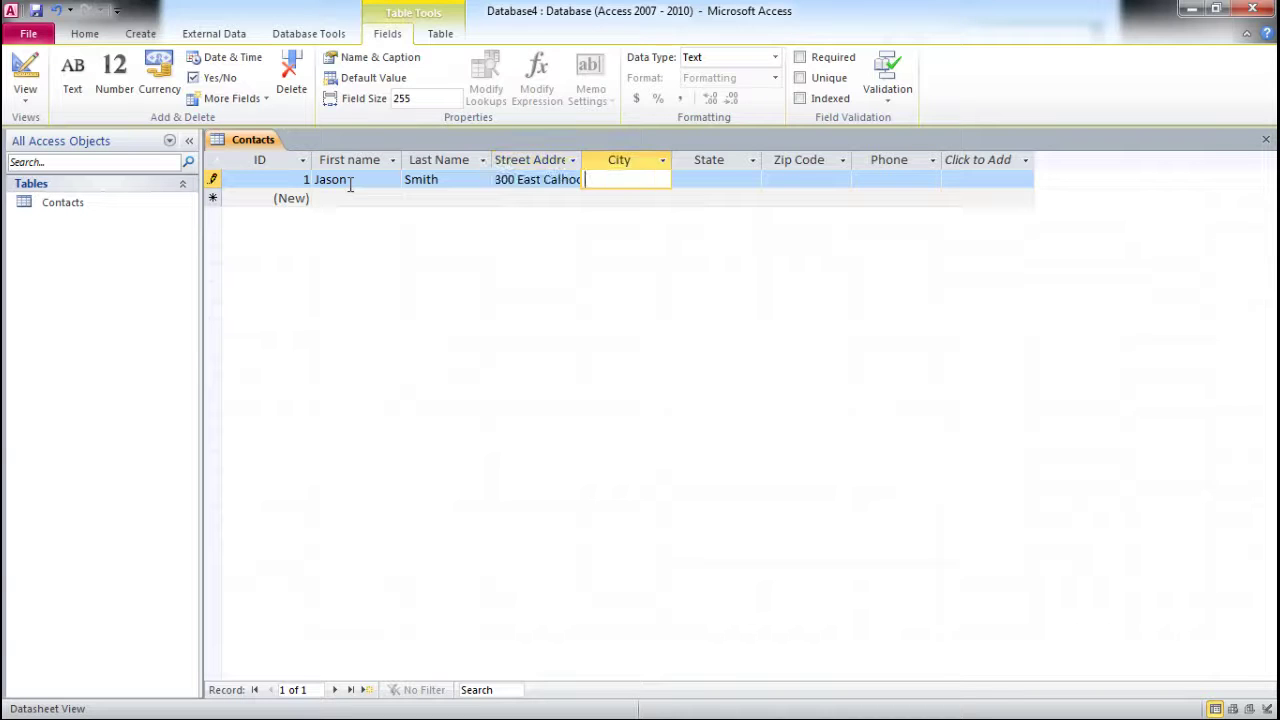
{"action": "type", "text": "Chicago"}
{"action": "key", "text": "Tab"}
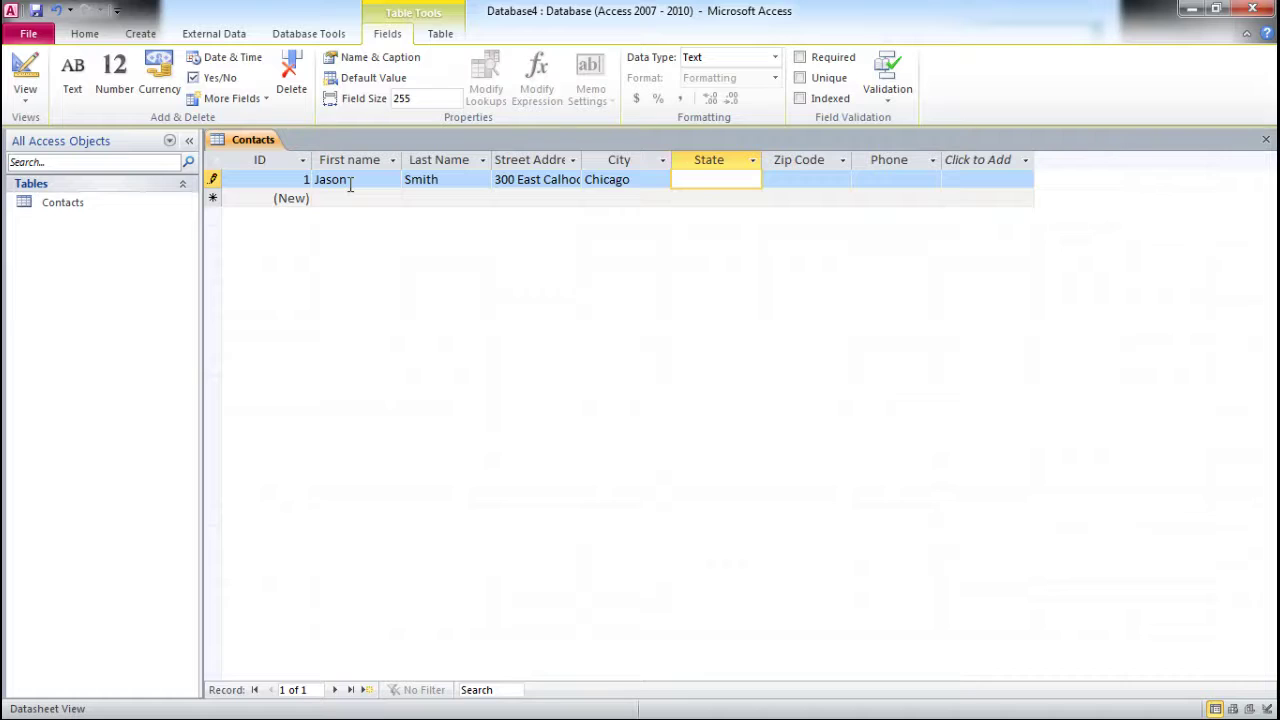
{"action": "type", "text": "IL"}
- Enter the zip code, deleting its extra suffix, then the contact's phone number
{"action": "key", "text": "Tab"}
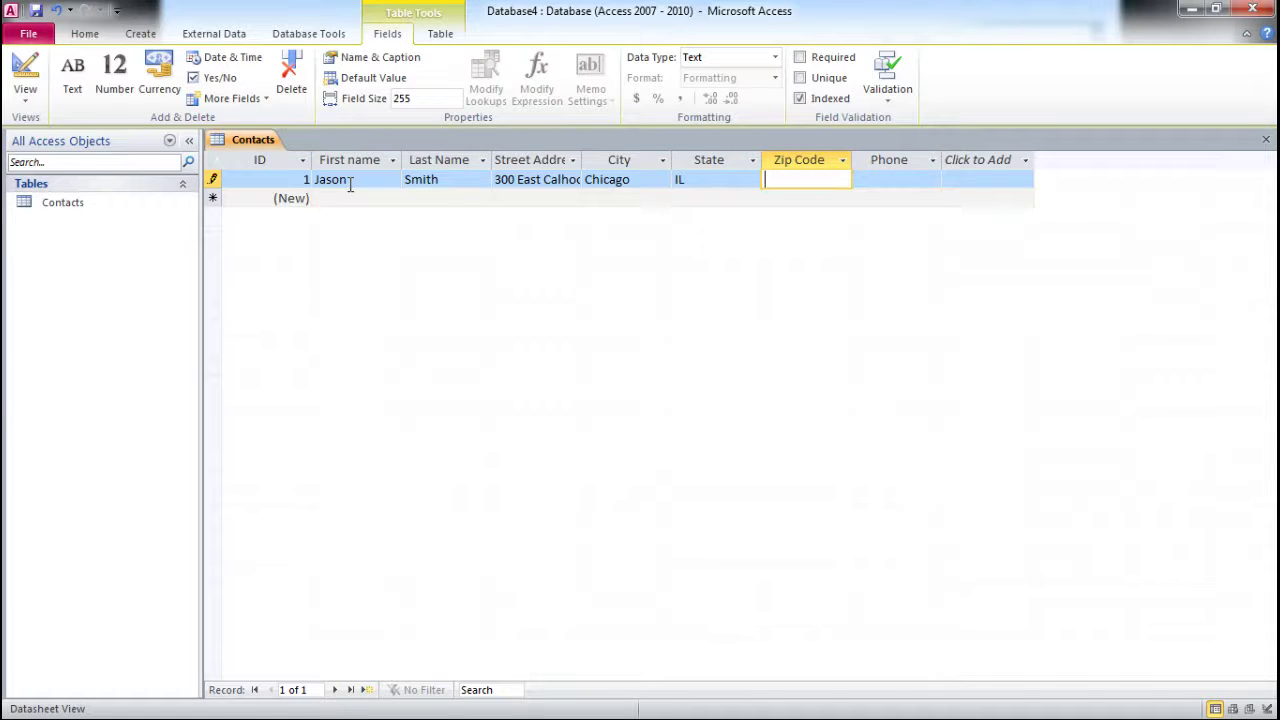
{"action": "type", "text": "30857"}
{"action": "type", "text": "-"}
{"action": "type", "text": "5764"}
{"action": "double_click", "coordinate": [800, 179]}
{"action": "key", "text": "Delete"}
{"action": "key", "text": "Delete"}
{"action": "key", "text": "Delete"}
{"action": "key", "text": "Delete"}
{"action": "key", "text": "Delete"}
{"action": "left_click", "coordinate": [874, 177]}
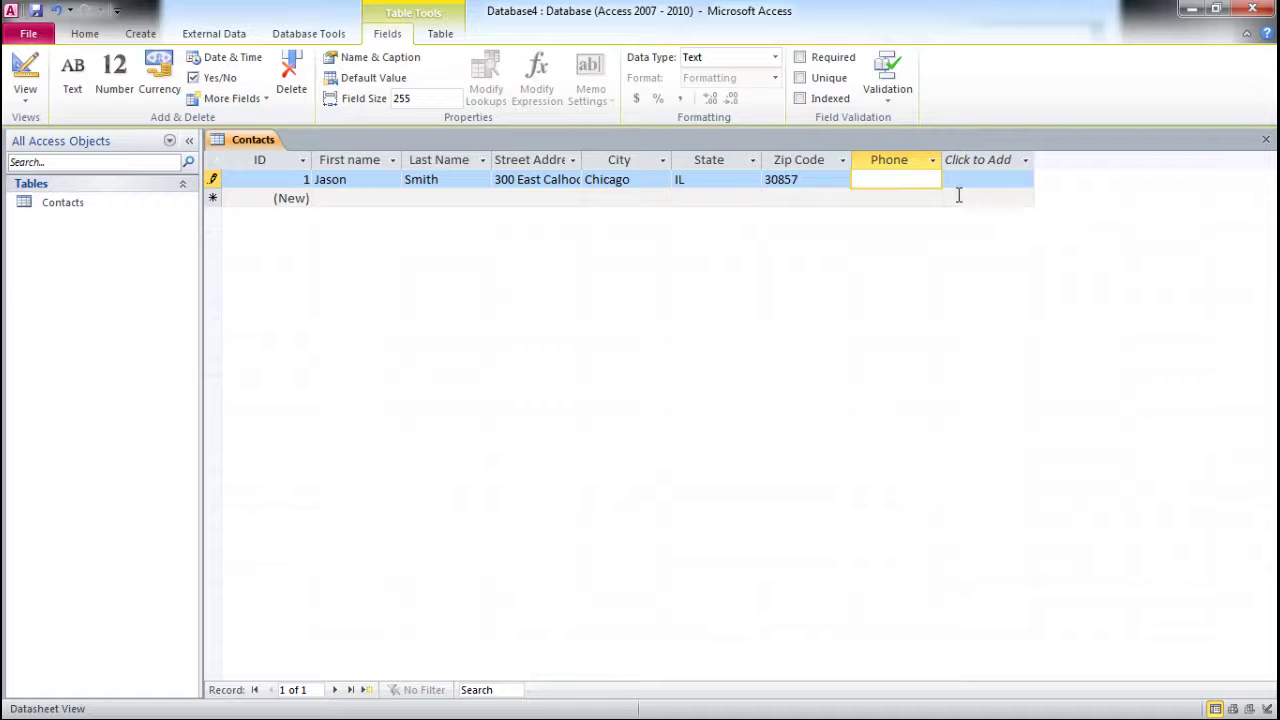
- Auto-fit the Street Address column so the full street address is visible
{"action": "left_click", "coordinate": [876, 179]}
{"action": "left_click", "coordinate": [901, 179]}
{"action": "double_click", "coordinate": [584, 160]}
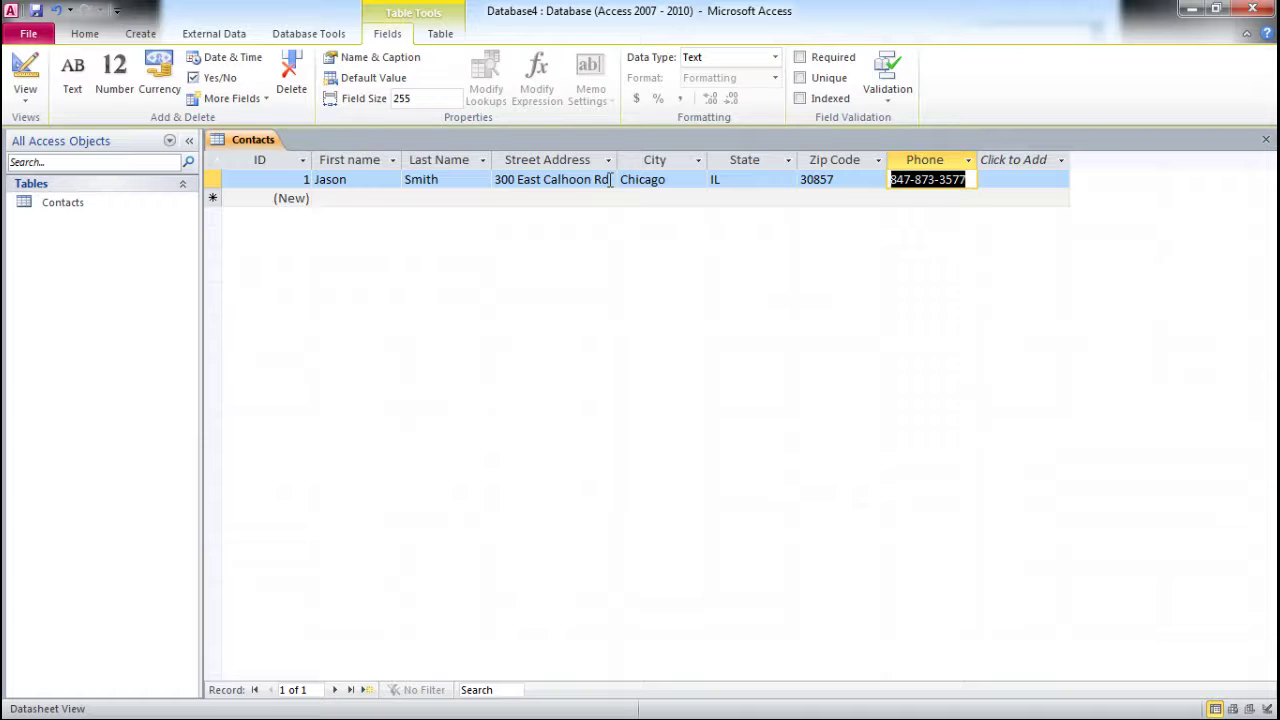
- Create a form from the Contacts table and go to blank record 2 of 2
{"action": "left_click", "coordinate": [141, 35]}
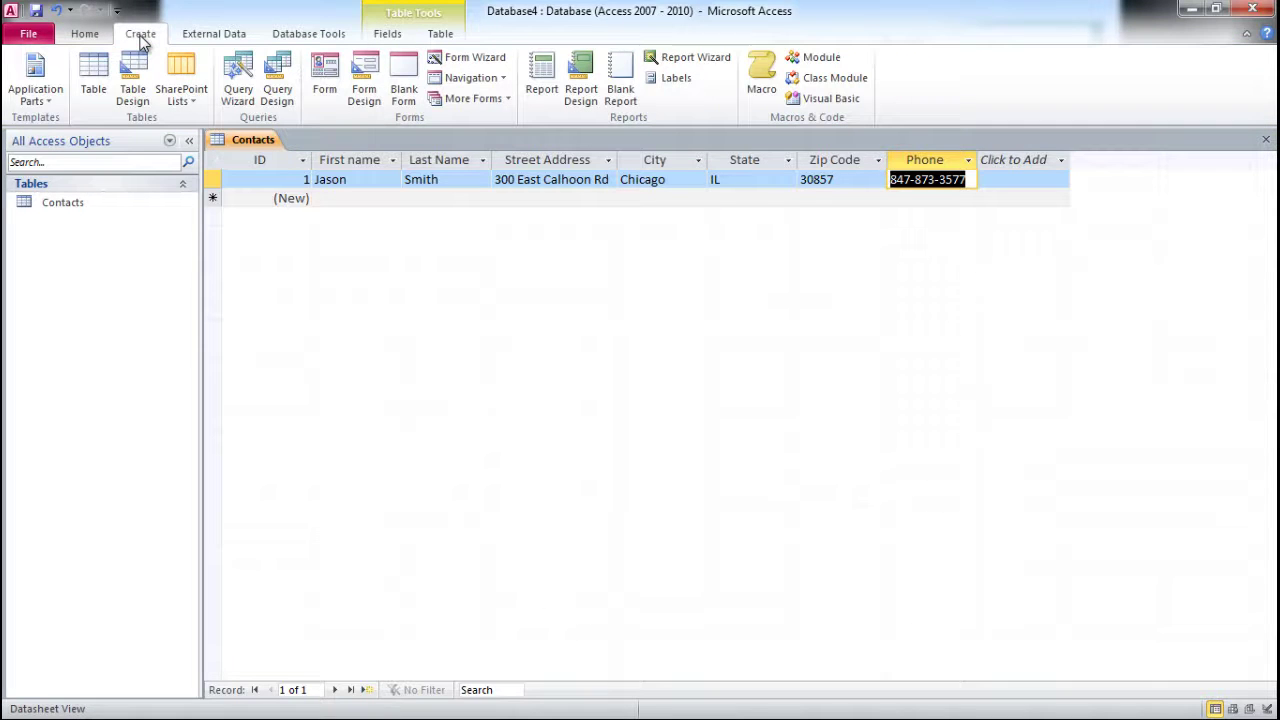
{"action": "left_click", "coordinate": [326, 80]}
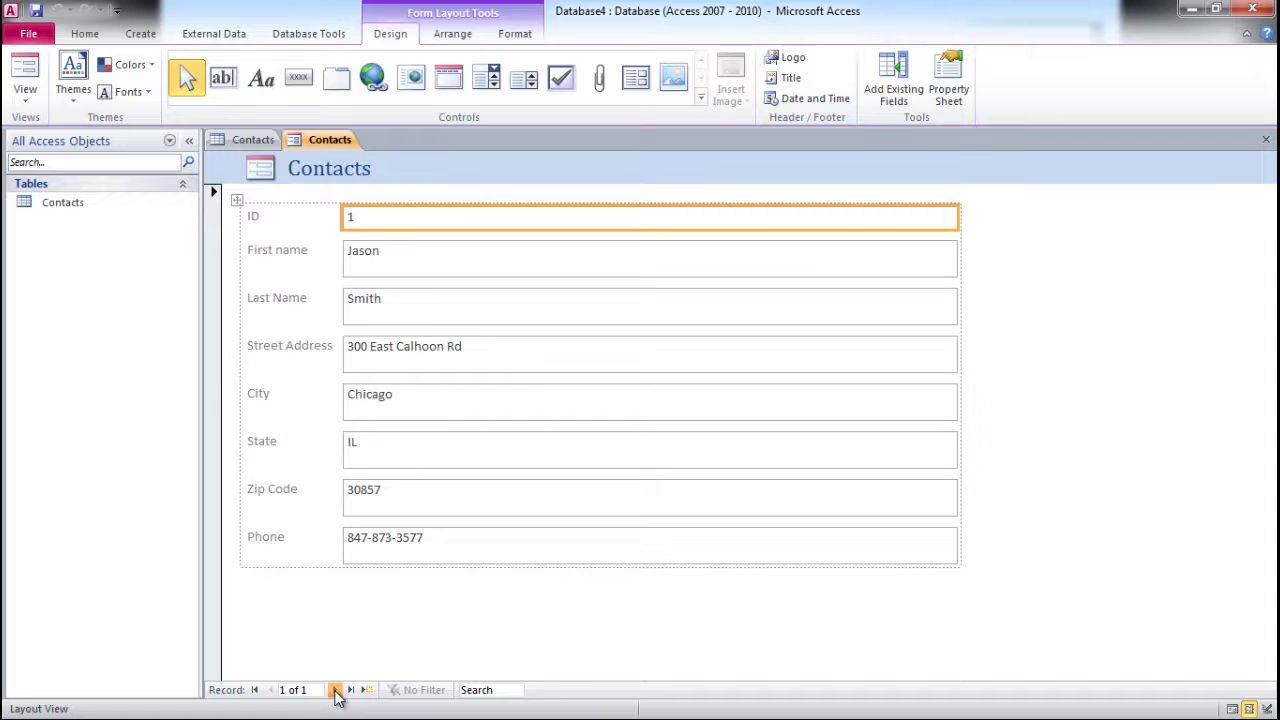
{"action": "left_click", "coordinate": [337, 691]}
{"action": "left_click", "coordinate": [372, 252]}
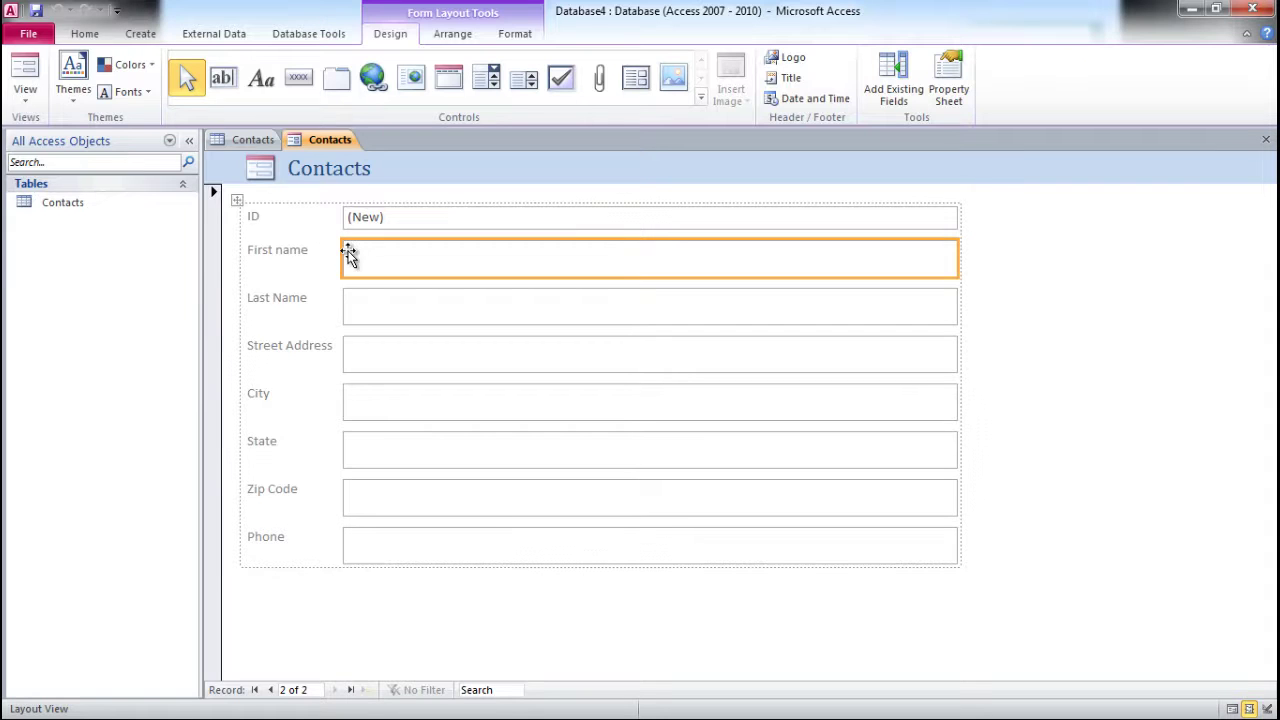
- Switch the form to Form View and enter the second contact's name and street address
{"action": "left_click", "coordinate": [25, 88]}
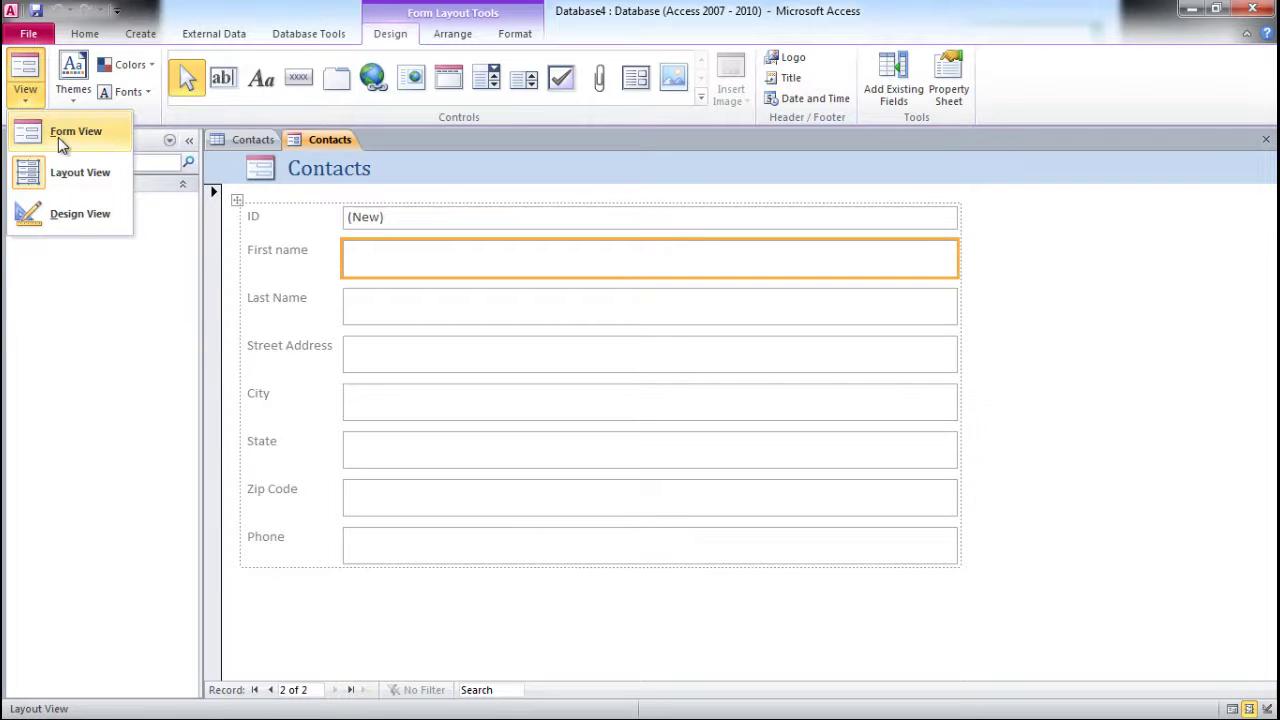
{"action": "left_click", "coordinate": [62, 132]}
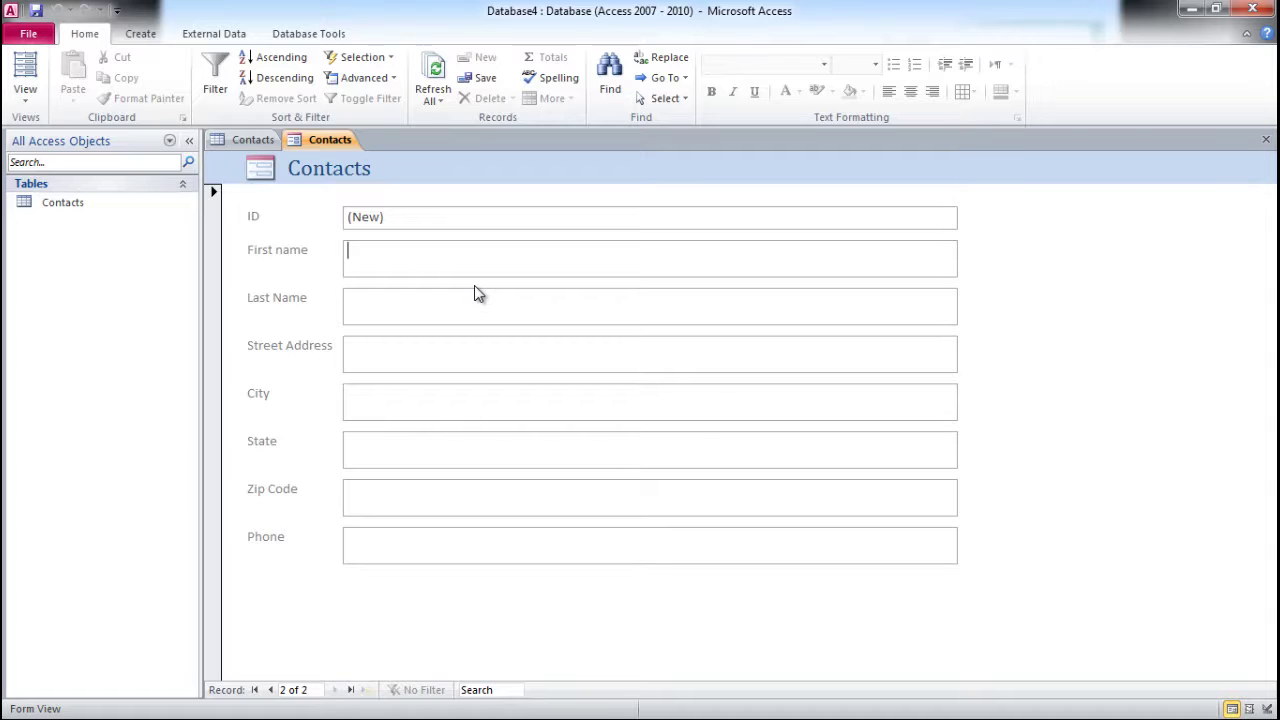
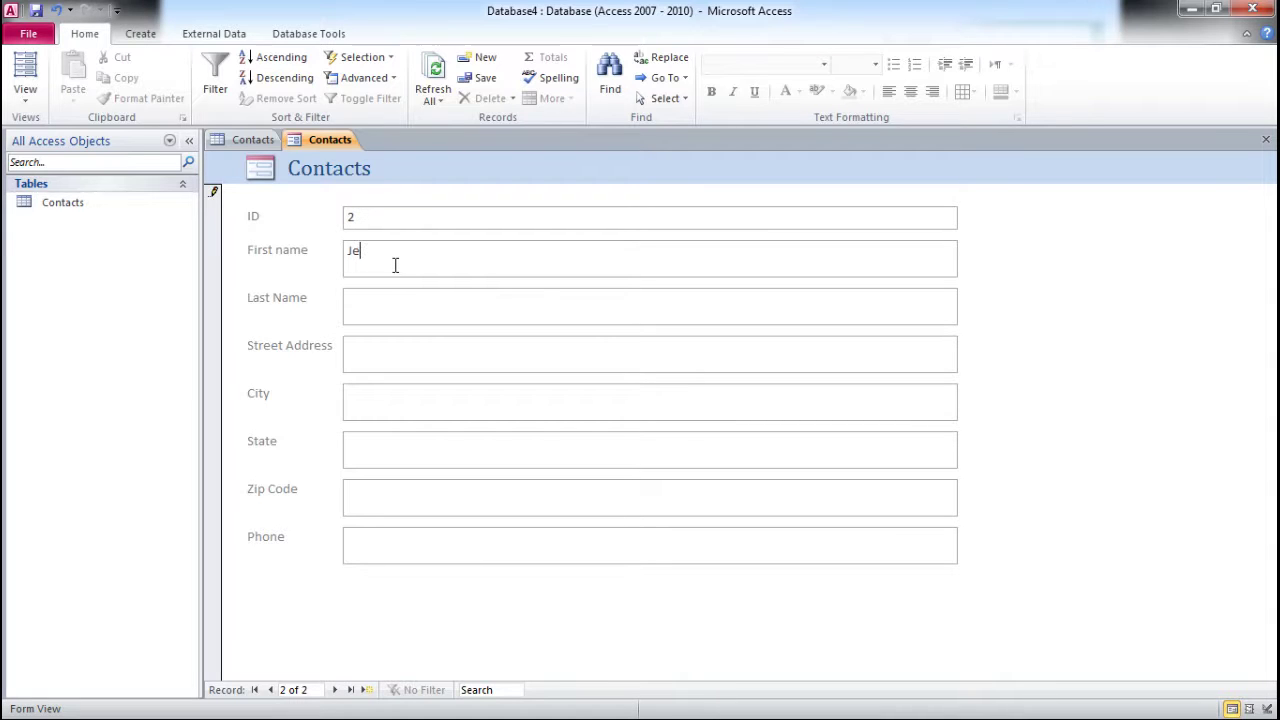
{"action": "key", "text": "Tab"}
{"action": "left_click", "coordinate": [365, 344]}
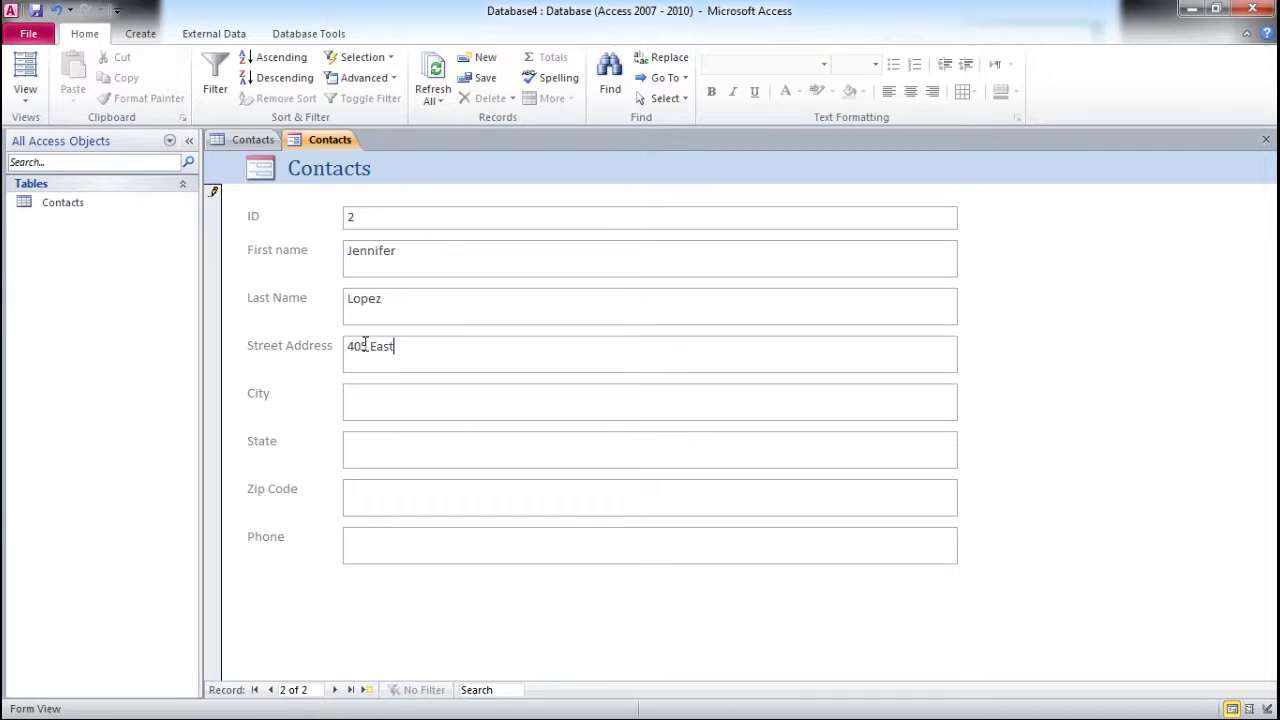
- Enter the second contact's city, state, zip code and phone number
{"action": "key", "text": "Tab"}
{"action": "type", "text": "Milwaukee"}
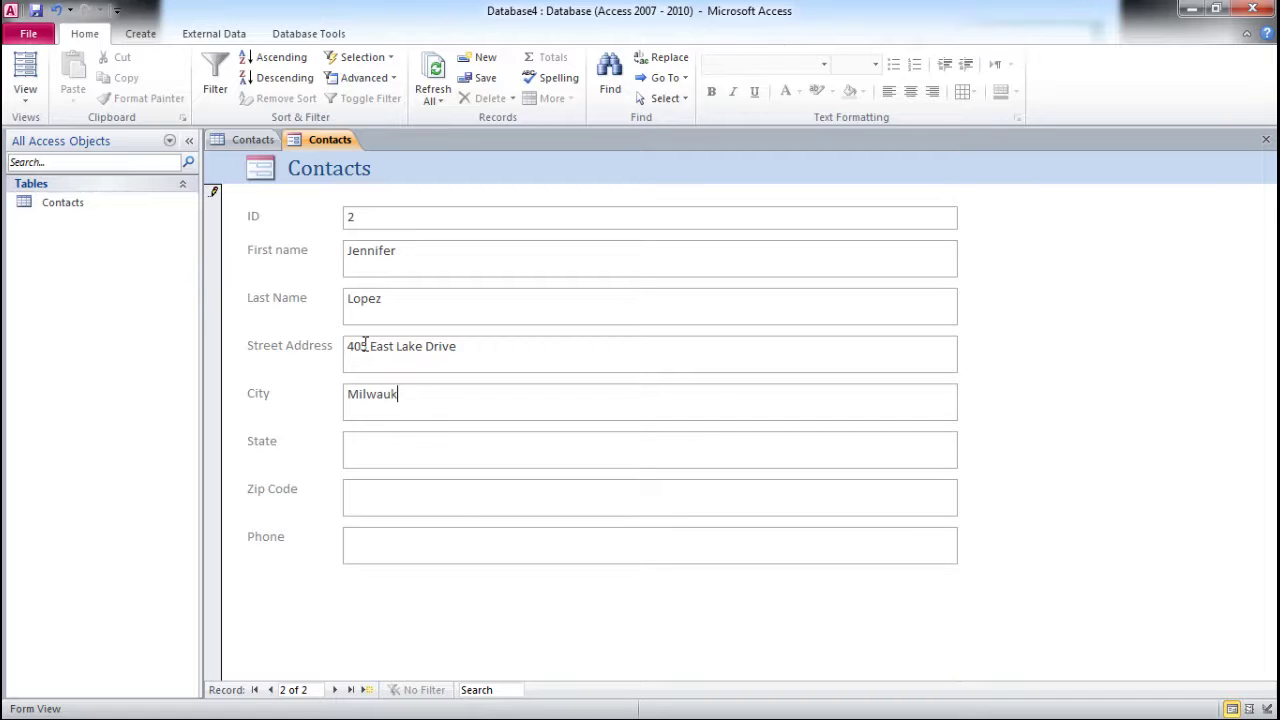
{"action": "key", "text": "Tab"}
{"action": "type", "text": "WI"}
{"action": "key", "text": "Tab"}
{"action": "type", "text": "53188"}
{"action": "left_click", "coordinate": [376, 534]}
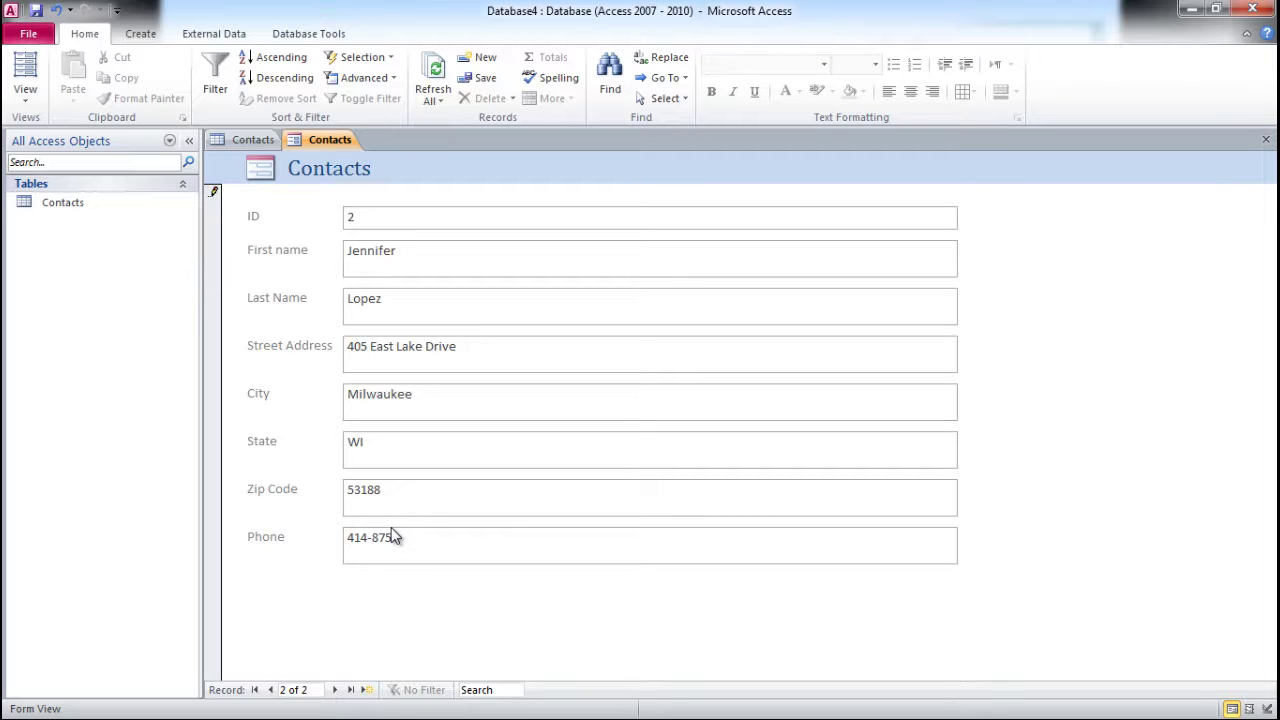
{"action": "left_click", "coordinate": [409, 454]}
- Step back and forth between the first and second records to check both
{"action": "left_click", "coordinate": [271, 690]}
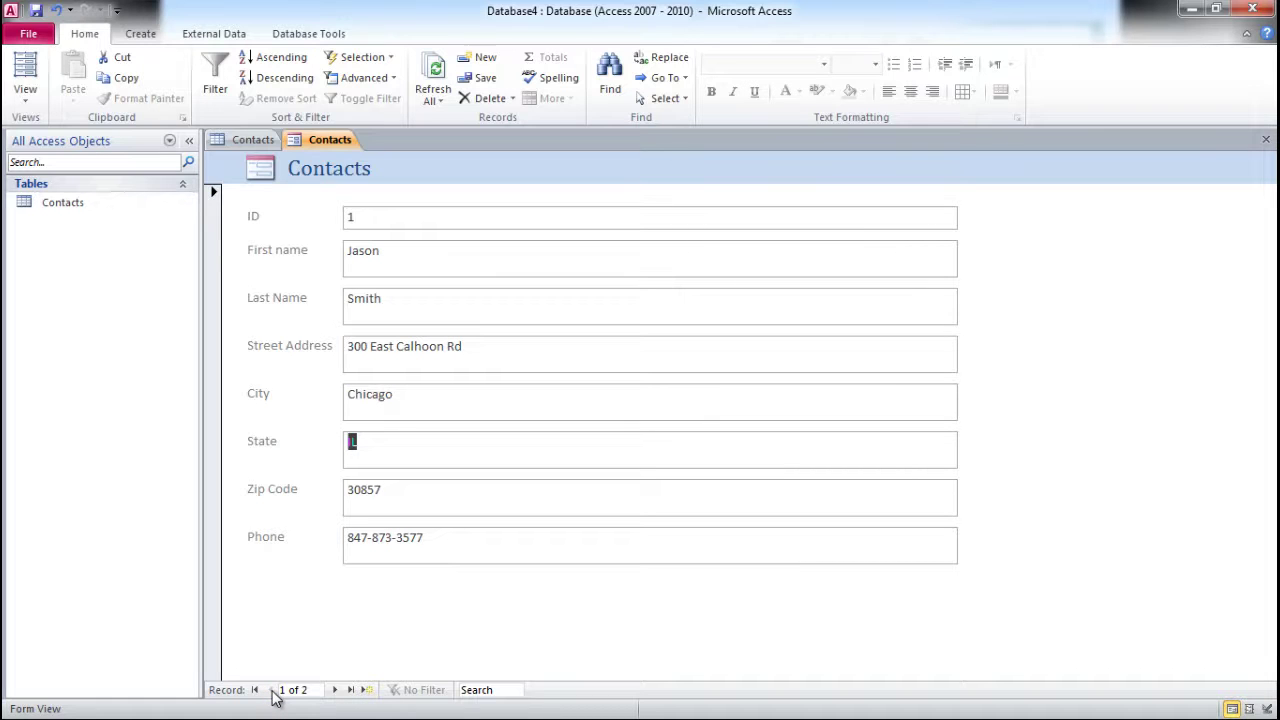
{"action": "left_click", "coordinate": [335, 690]}
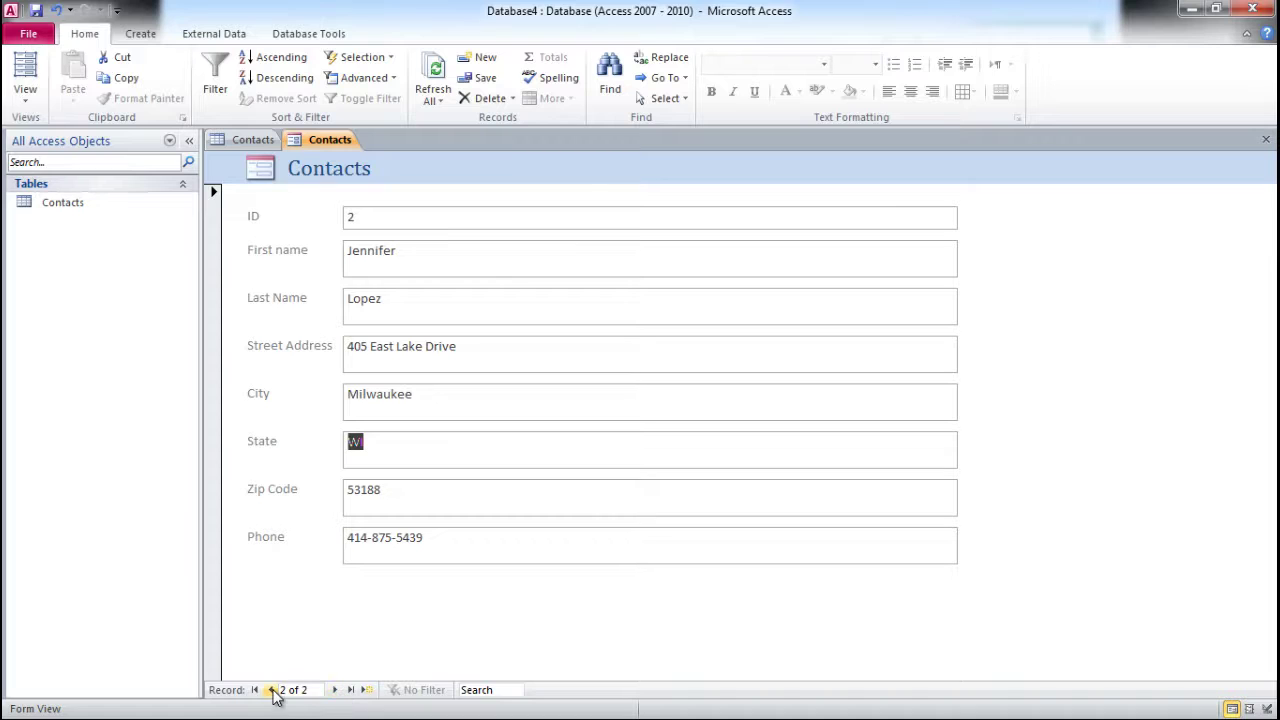
{"action": "left_click", "coordinate": [271, 690]}
{"action": "left_click", "coordinate": [336, 690]}
- Move to a blank record and save the form as 'Contacts Form'
{"action": "left_click", "coordinate": [337, 690]}
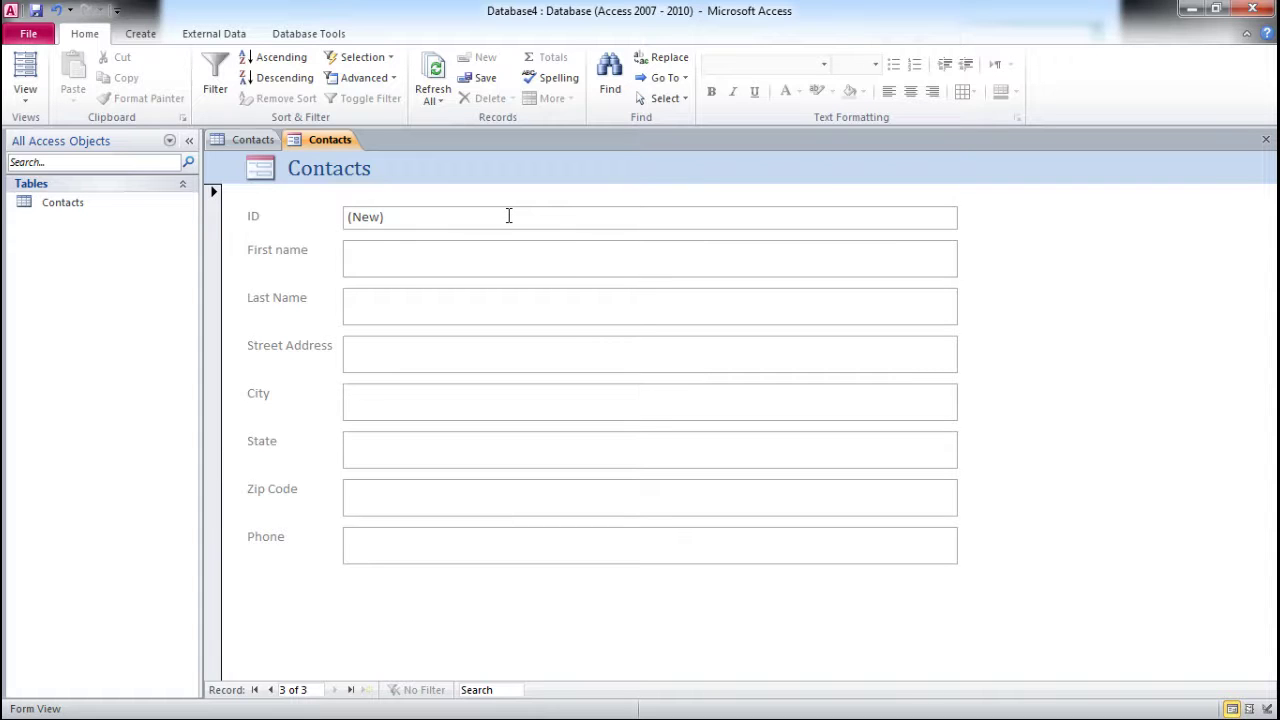
{"action": "left_click", "coordinate": [36, 10]}
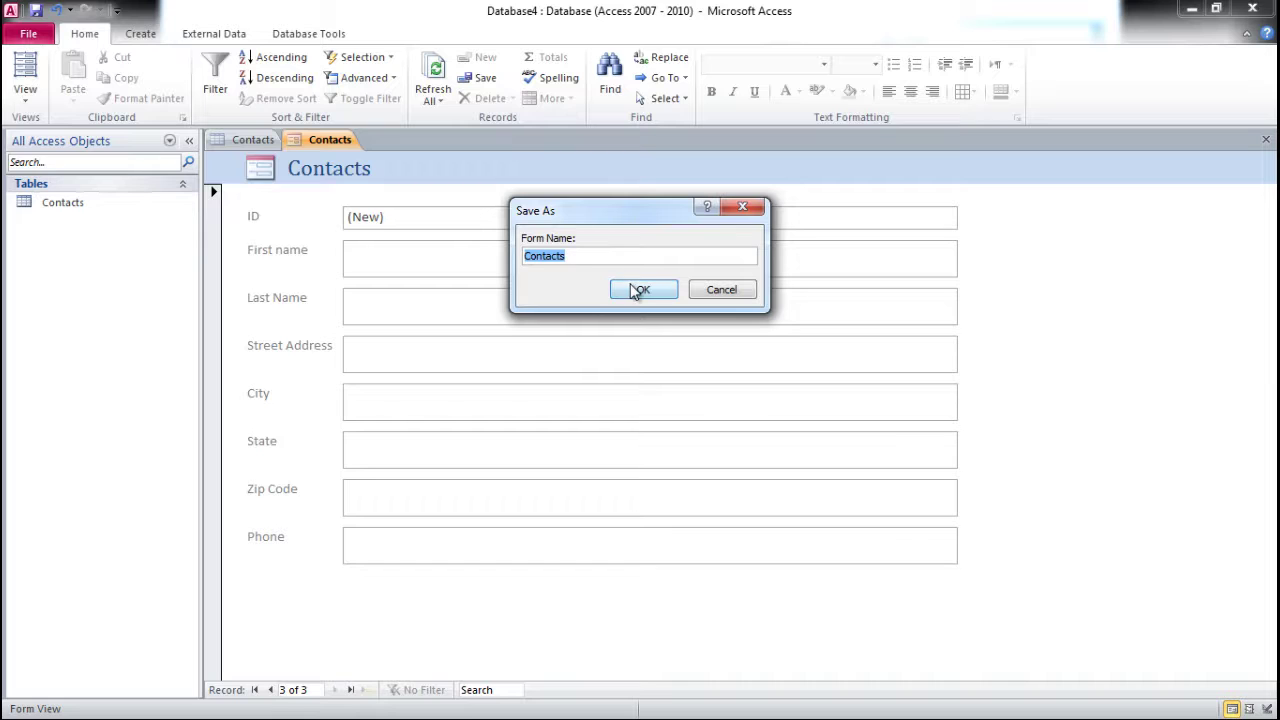
{"action": "left_click", "coordinate": [572, 258]}
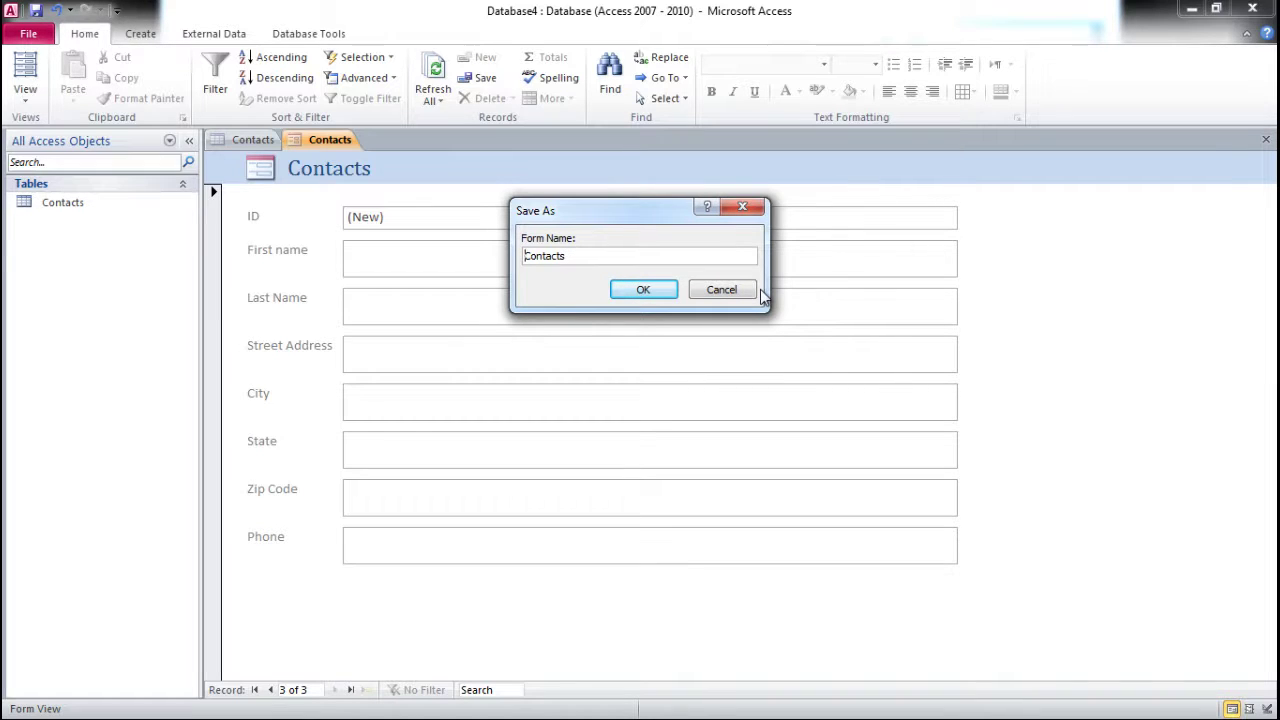
{"action": "type", "text": "Form"}
{"action": "left_click", "coordinate": [643, 289]}
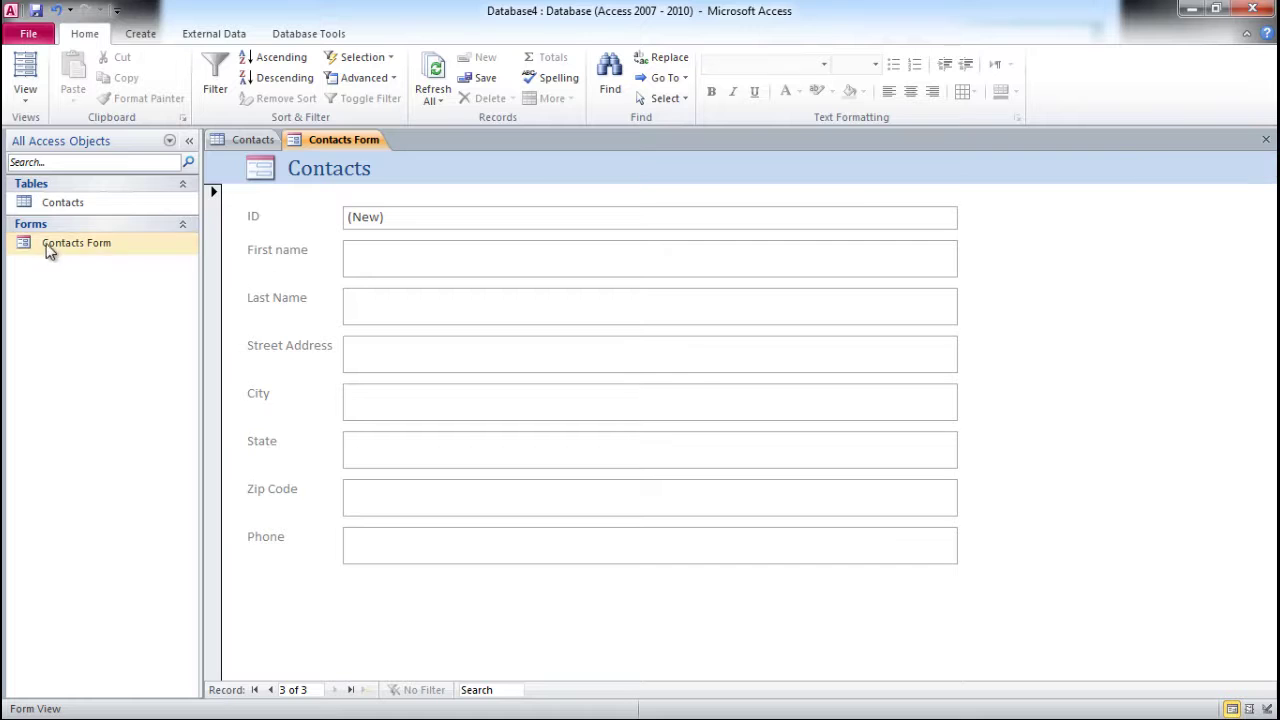
- Close the Contacts Form and Contacts table, then select the Contacts table in the Navigation Pane
{"action": "left_click", "coordinate": [1265, 139]}
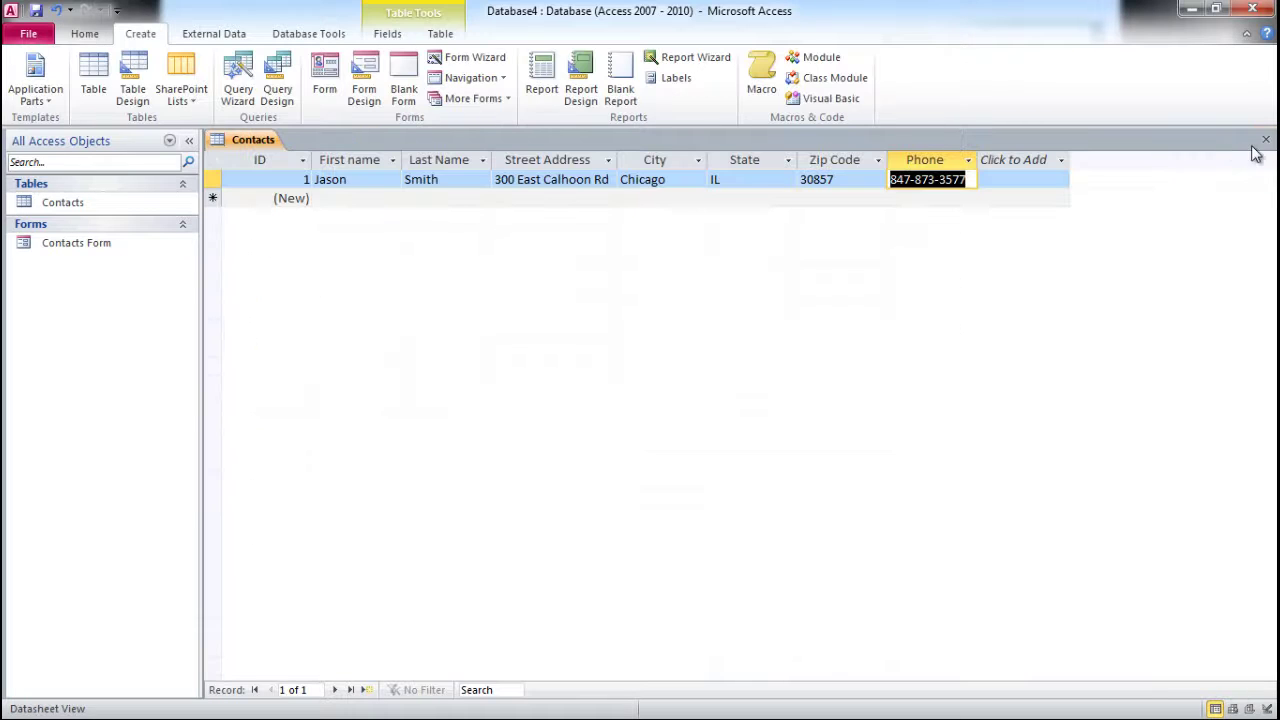
{"action": "left_click", "coordinate": [1265, 139]}
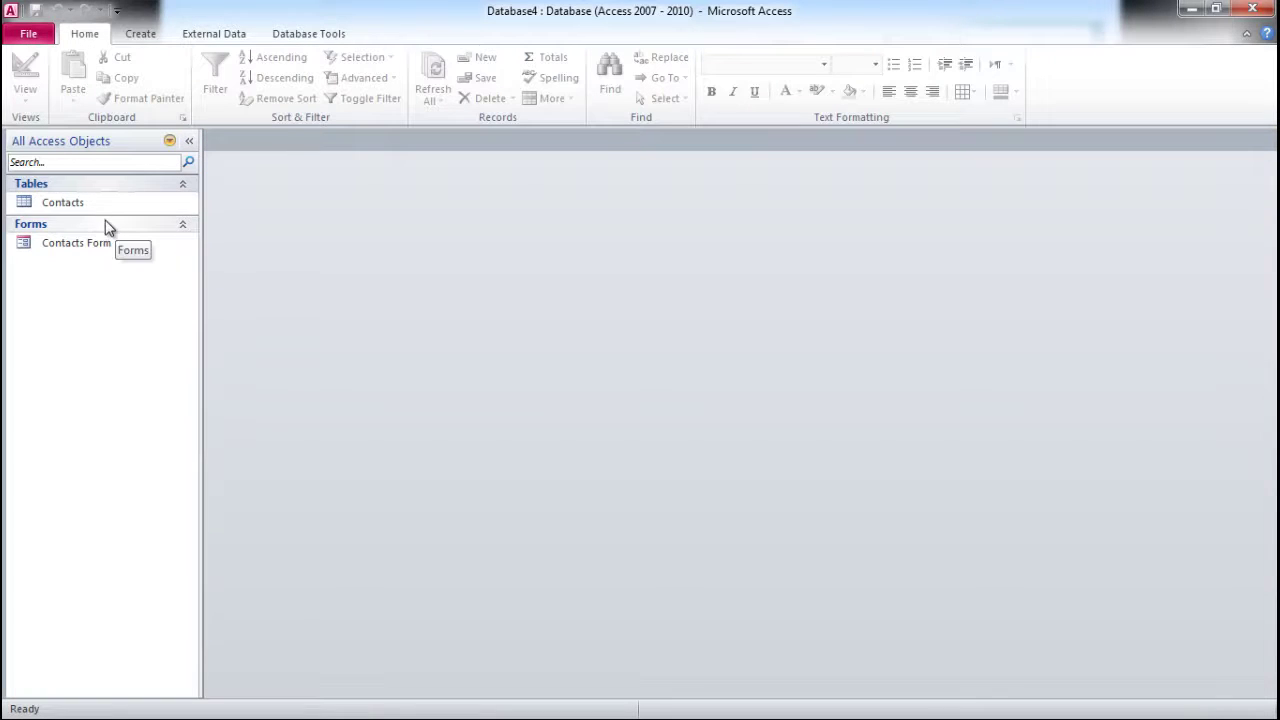
{"action": "left_click", "coordinate": [140, 33]}
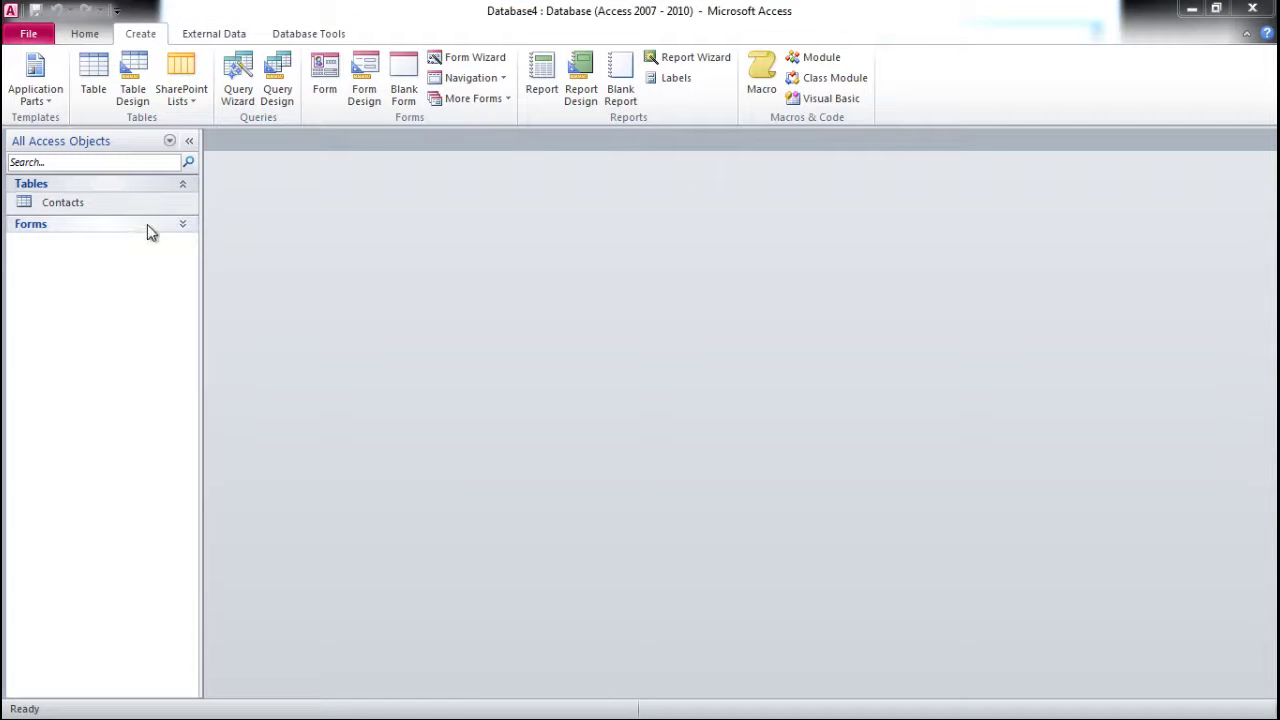
{"action": "left_click", "coordinate": [57, 205]}
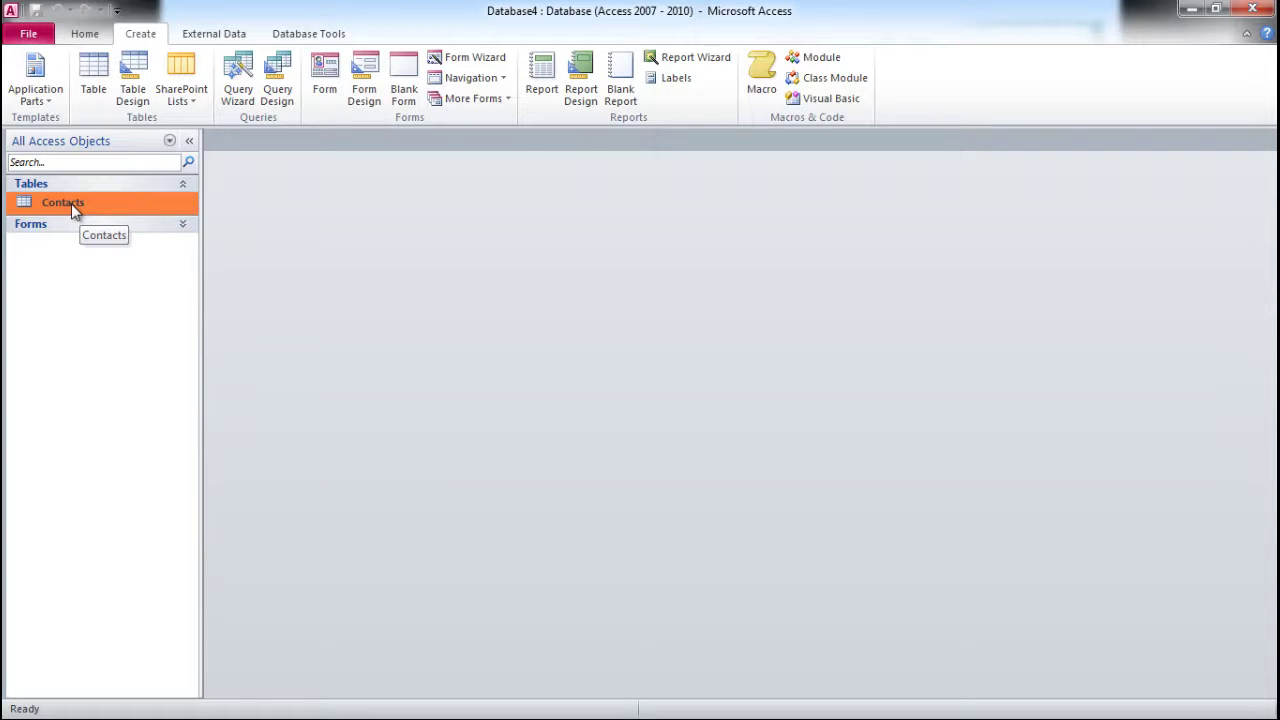
- Start a blank report in Design View and expand the Contacts field list
{"action": "left_click", "coordinate": [584, 92]}
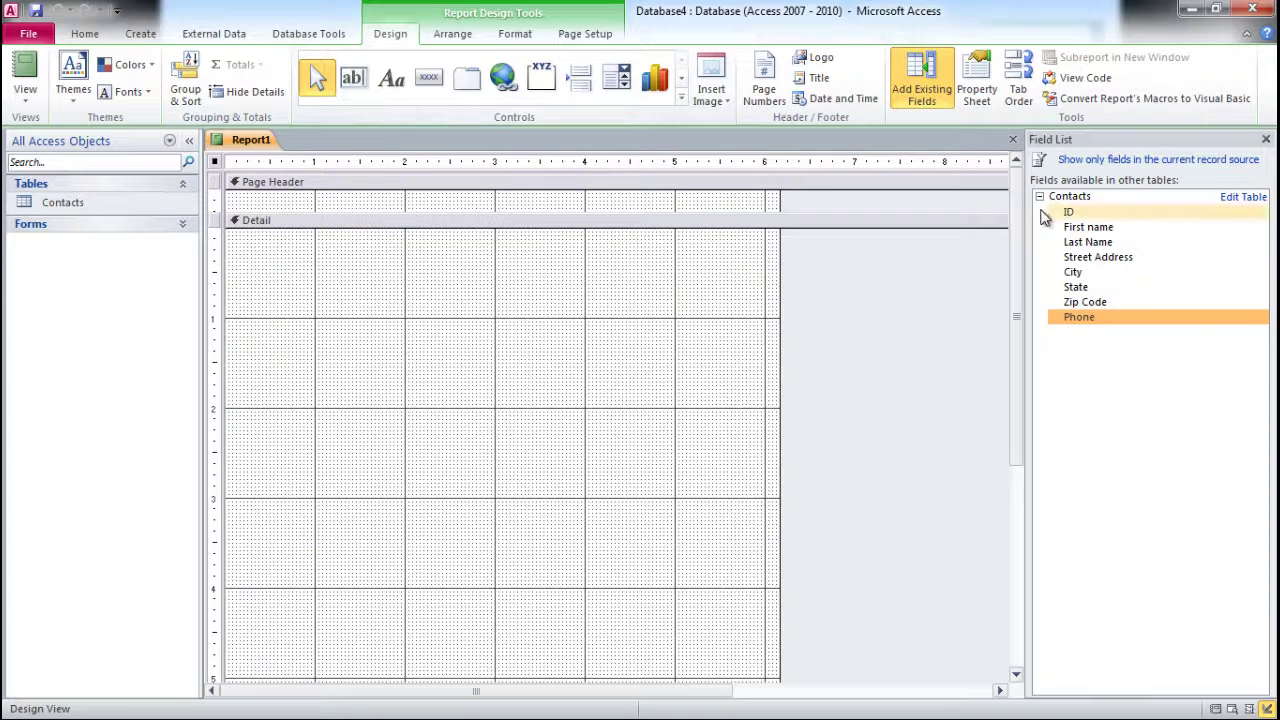
{"action": "left_click", "coordinate": [1040, 198]}
{"action": "left_click", "coordinate": [1040, 197]}
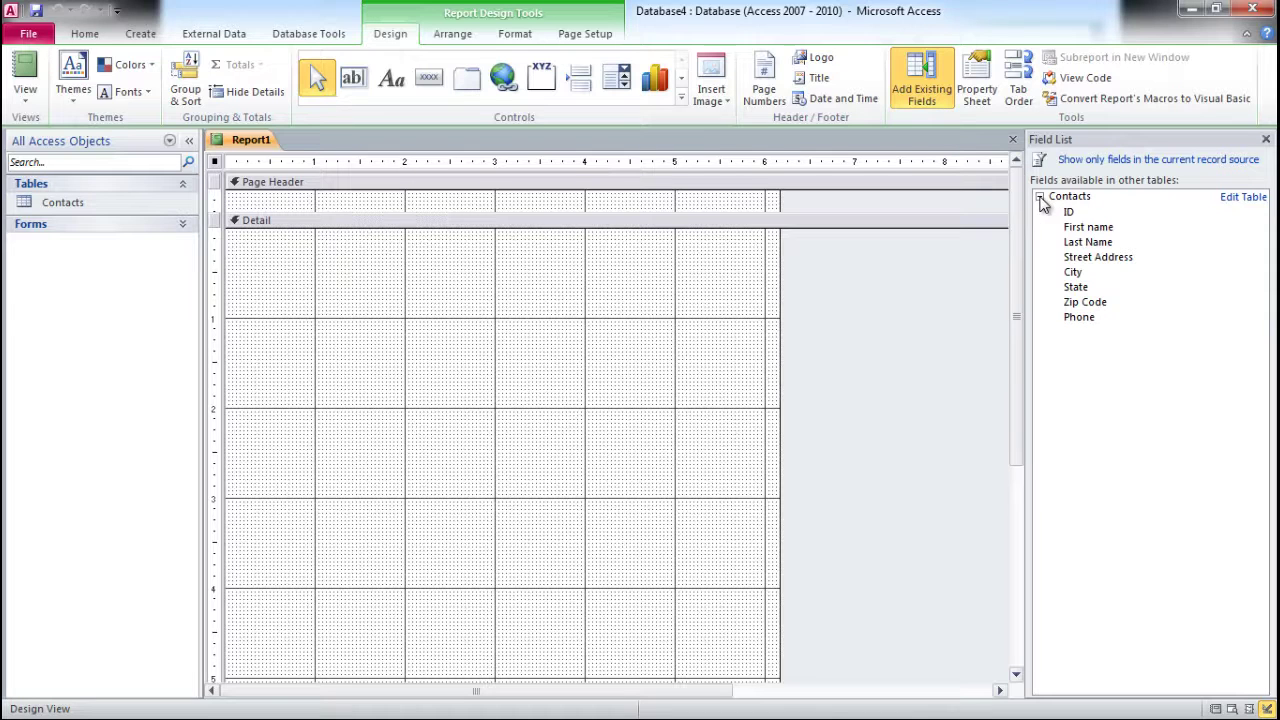
{"action": "left_click", "coordinate": [1088, 228]}
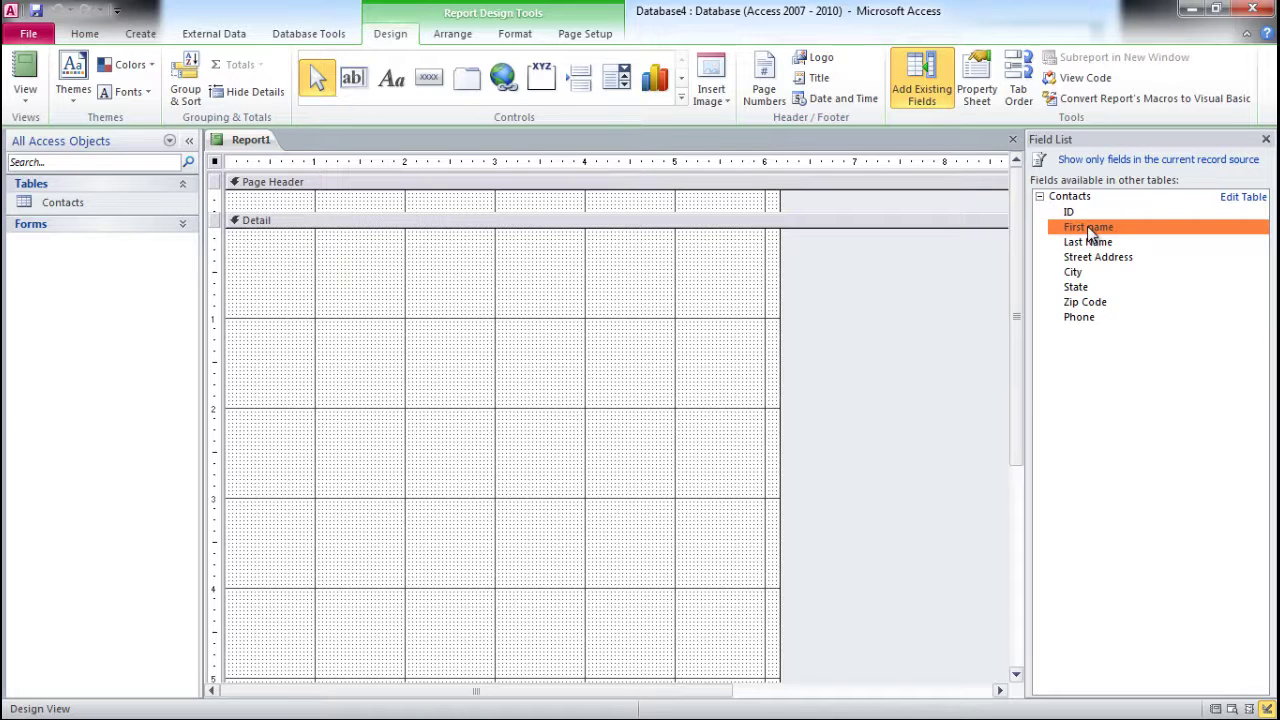
{"action": "left_click", "coordinate": [1082, 317]}
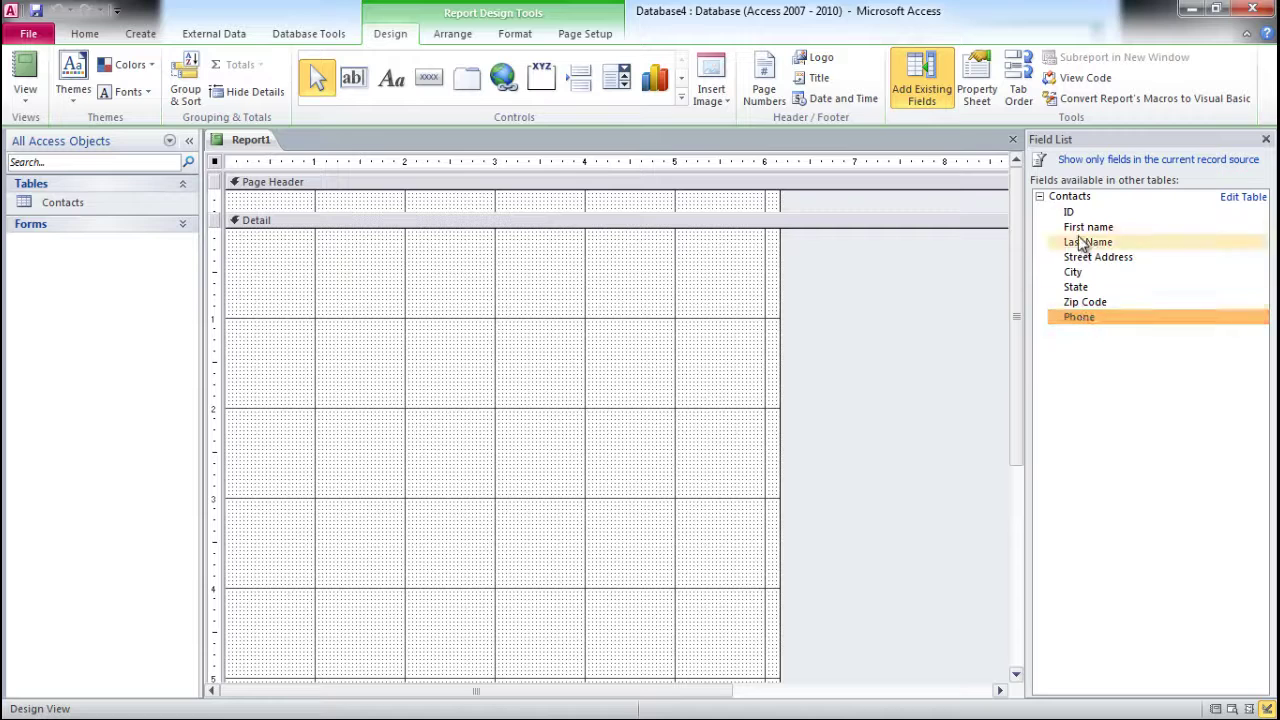
{"action": "left_click", "coordinate": [1085, 228]}
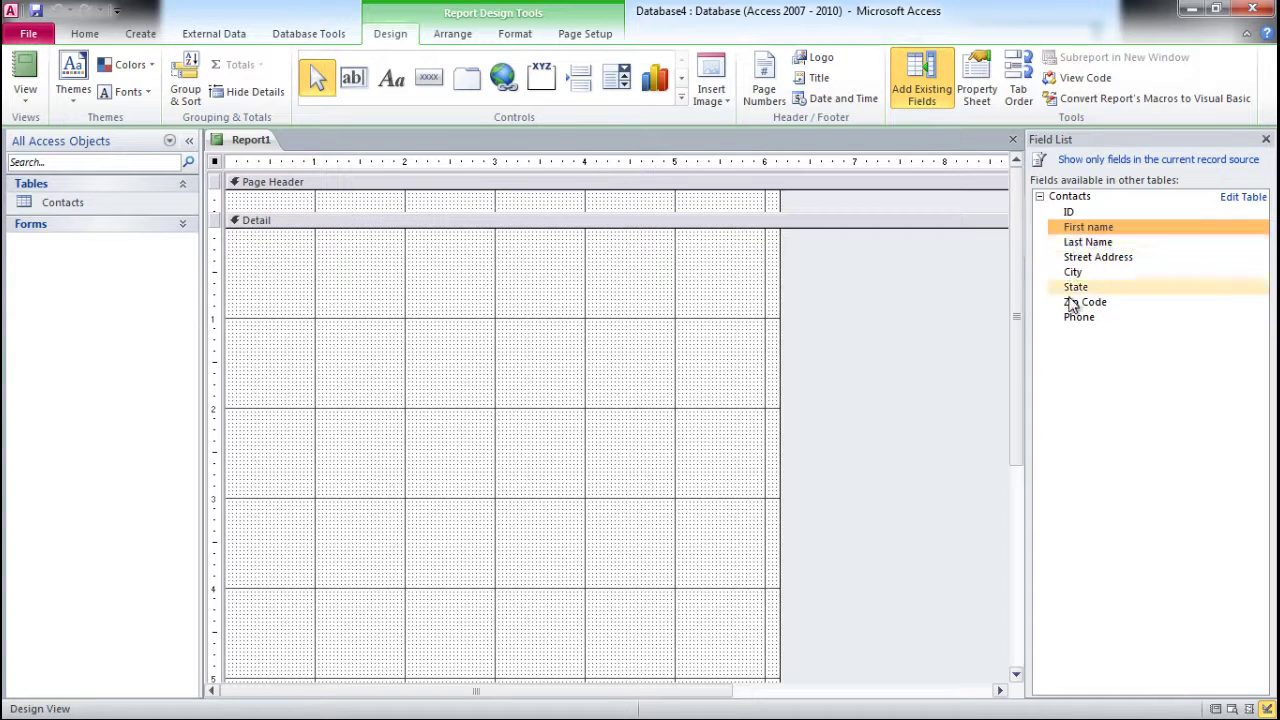
{"action": "left_click", "coordinate": [1077, 317]}
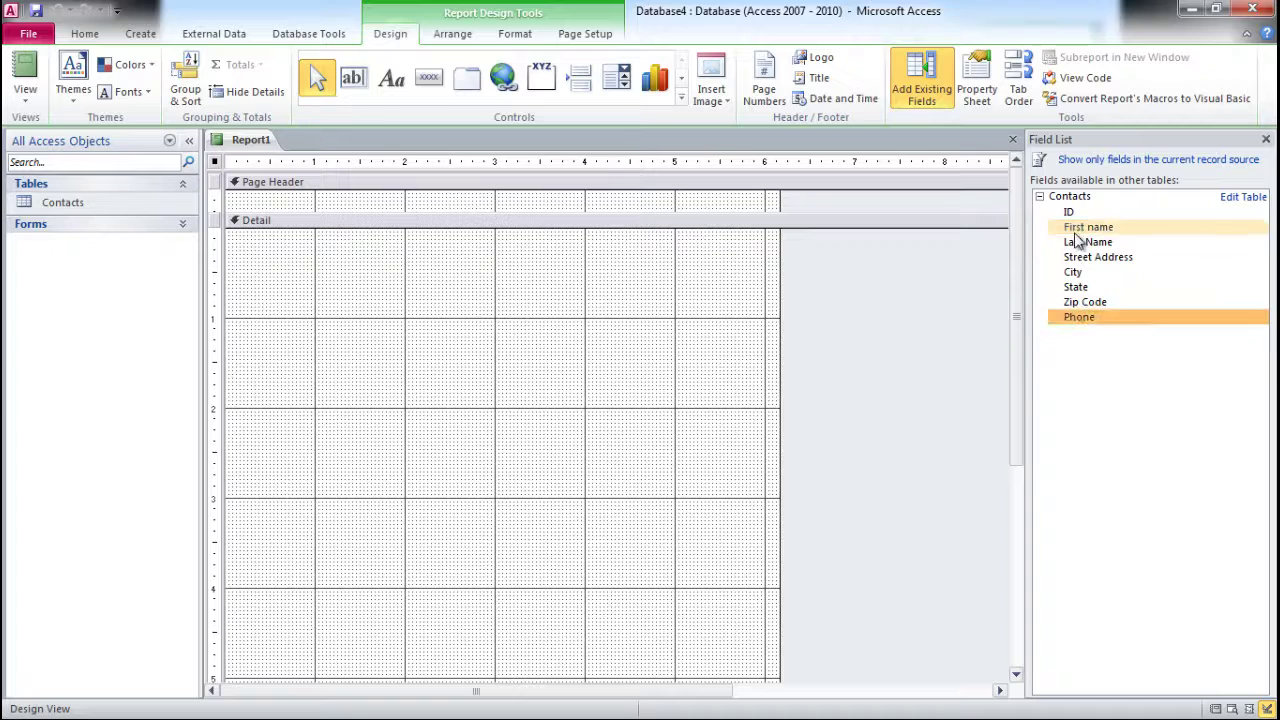
{"action": "left_click", "coordinate": [1073, 228]}
{"action": "left_click", "coordinate": [1080, 300]}
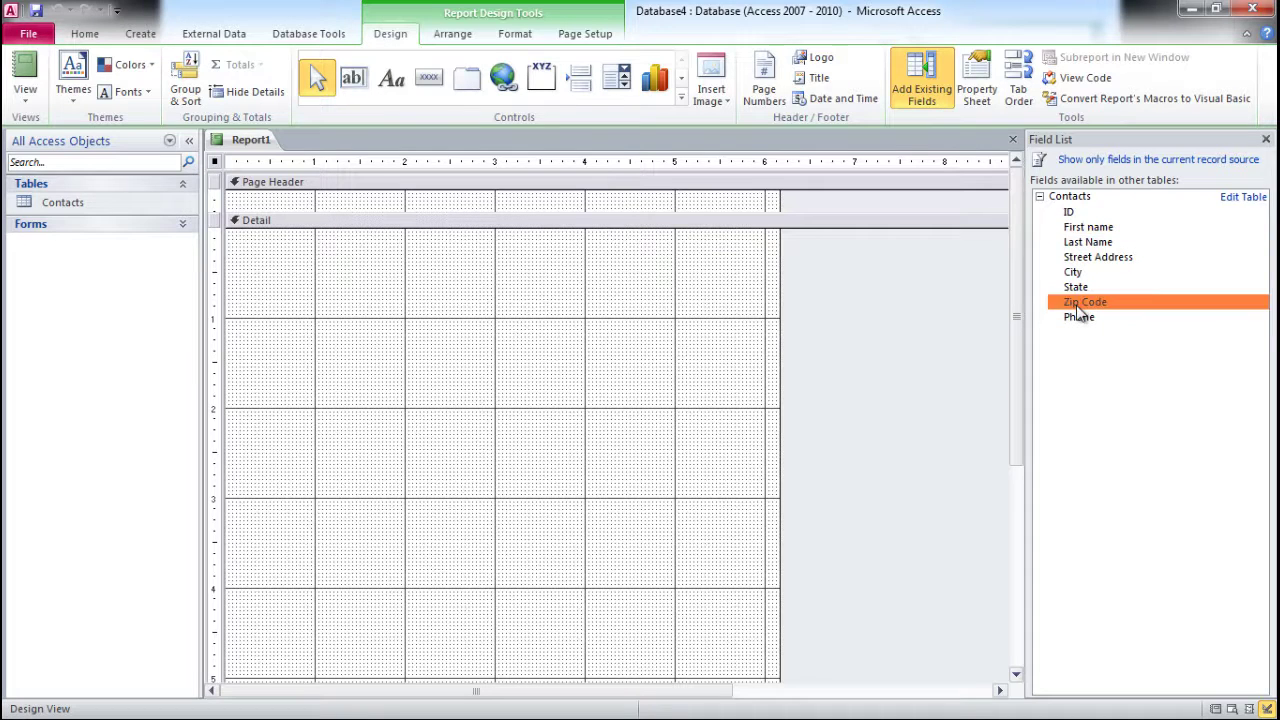
{"action": "left_click", "coordinate": [1072, 230]}
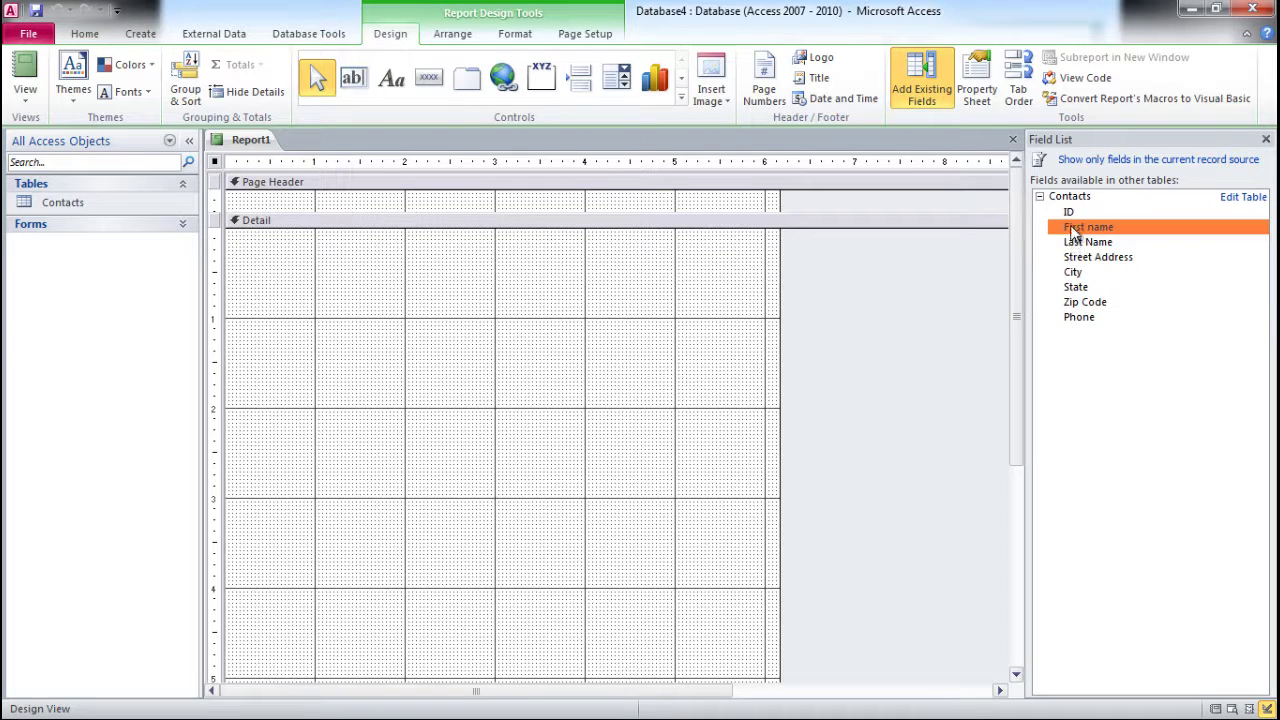
{"action": "left_click", "coordinate": [1080, 258]}
- Place First name, Last Name and Street Address in the Detail section, nudging them into line
{"action": "left_click_drag", "start_coordinate": [1080, 228], "coordinate": [332, 279]}
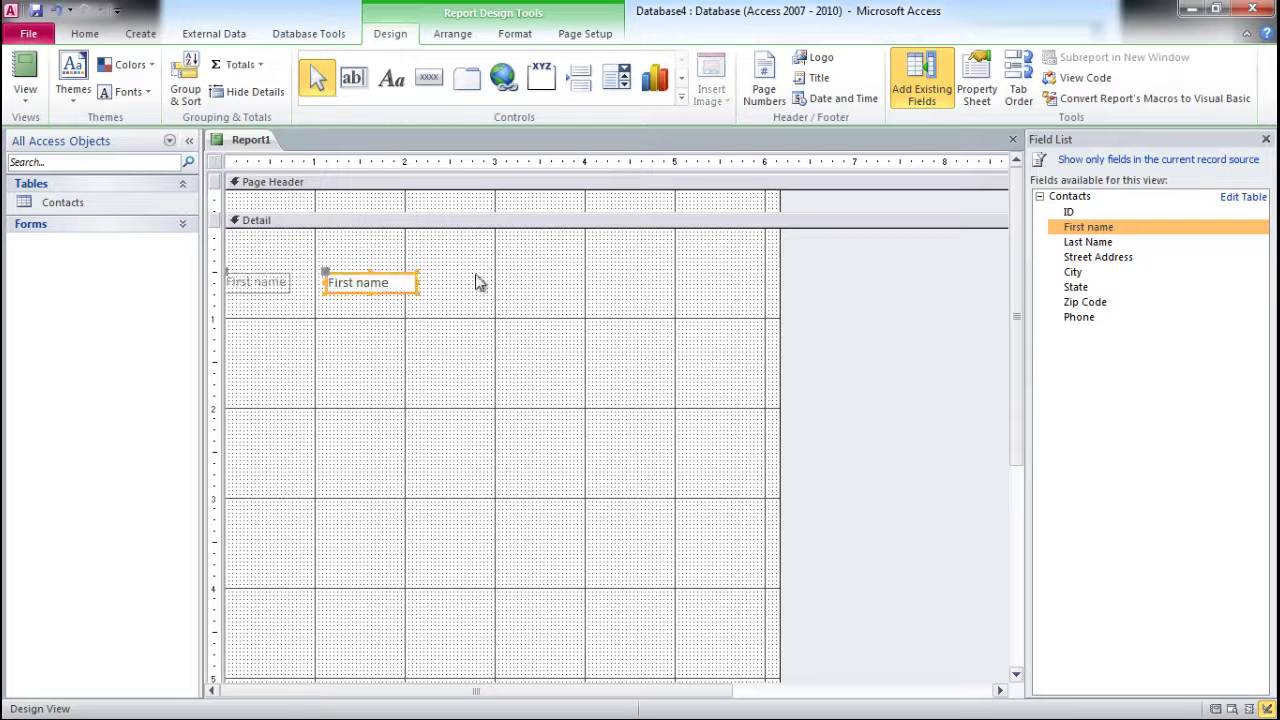
{"action": "left_click", "coordinate": [393, 276]}
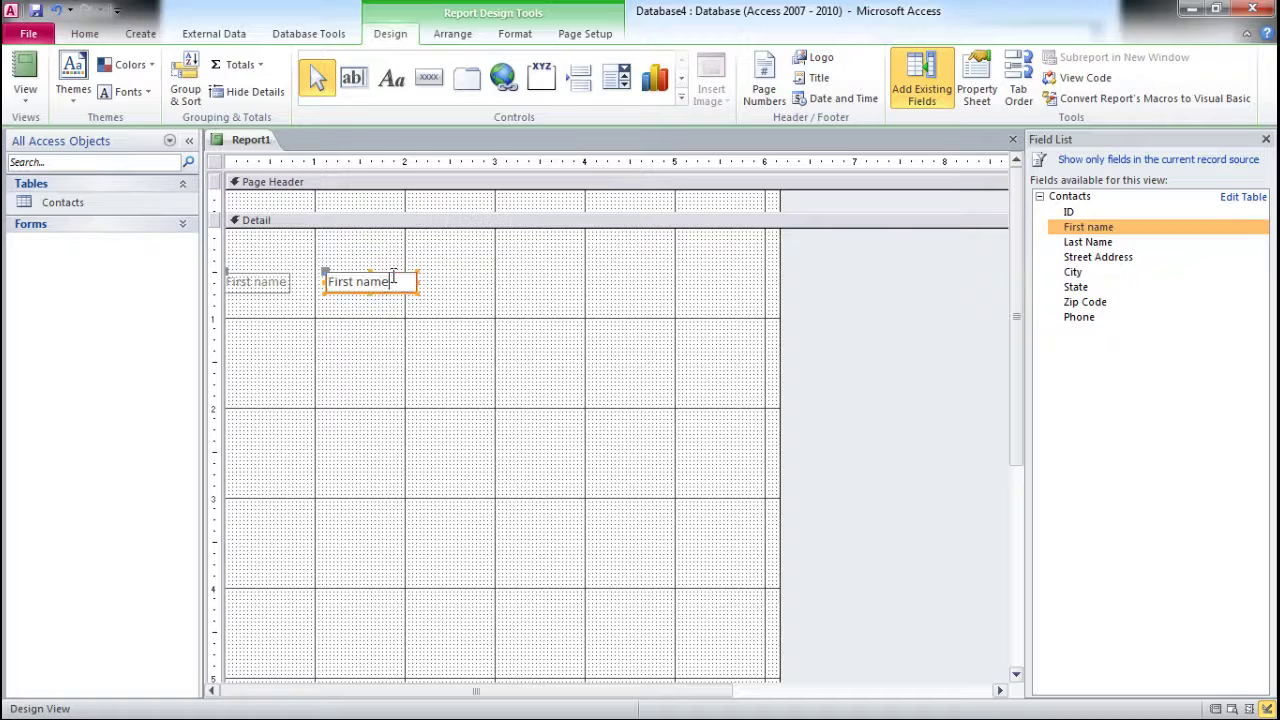
{"action": "left_click_drag", "start_coordinate": [391, 270], "coordinate": [452, 276]}
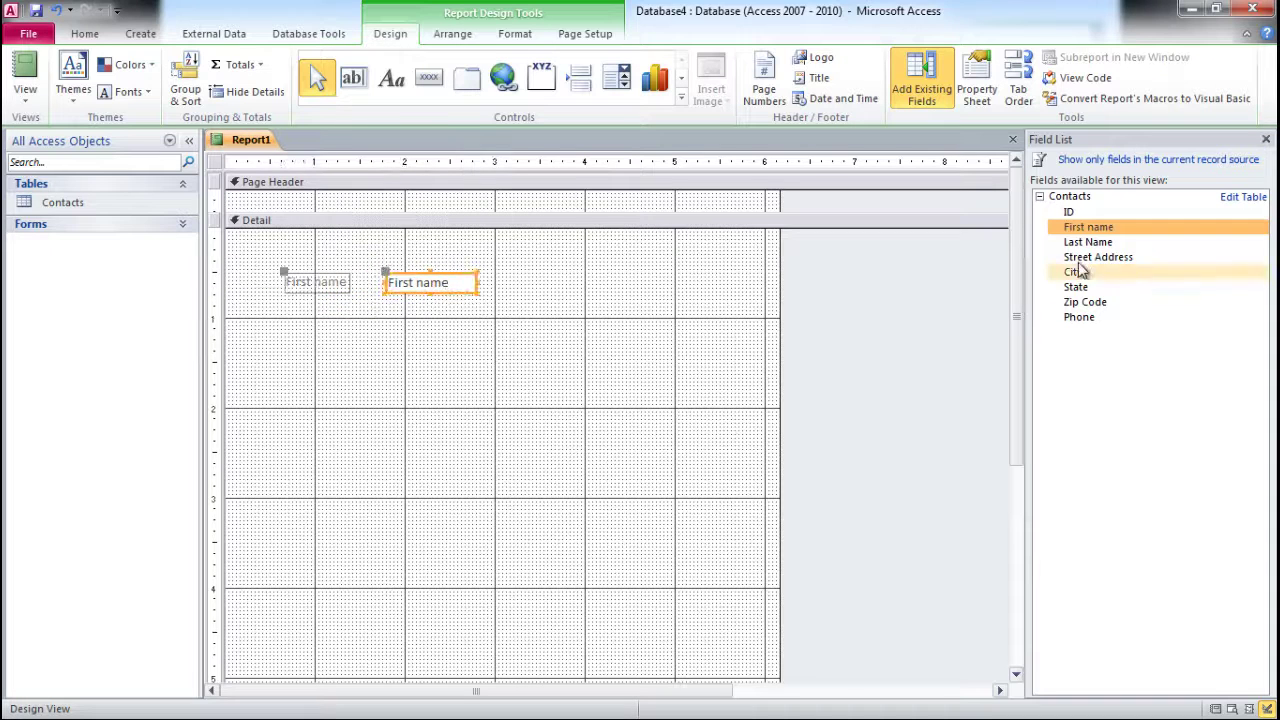
{"action": "left_click_drag", "start_coordinate": [1082, 243], "coordinate": [441, 308]}
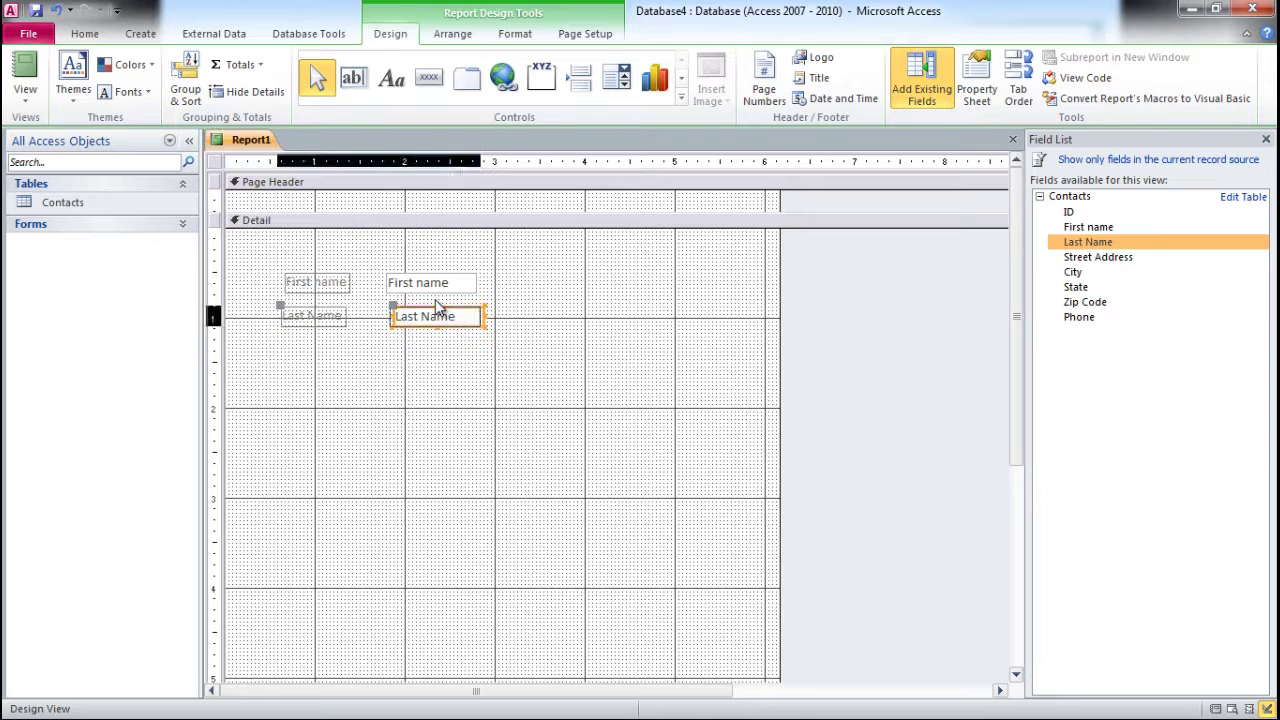
{"action": "left_click_drag", "start_coordinate": [1090, 258], "coordinate": [420, 348]}
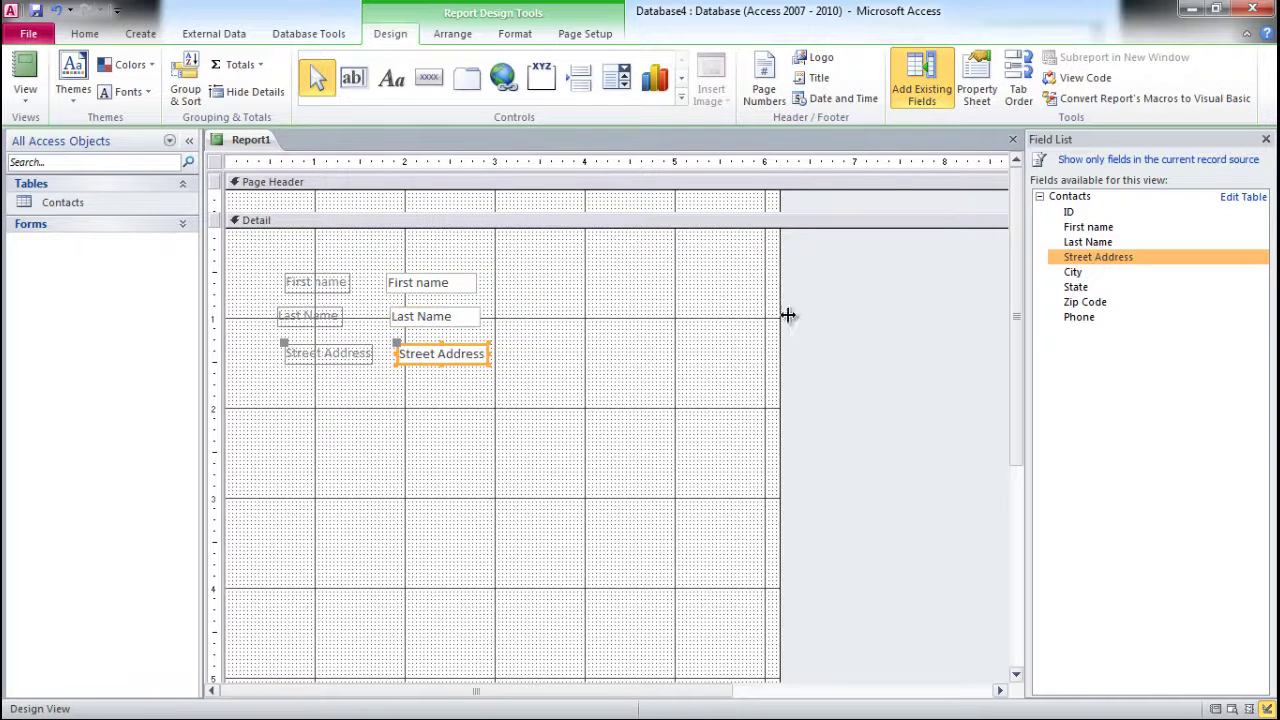
{"action": "key", "text": "Left"}
{"action": "key", "text": "Left"}
{"action": "key", "text": "Up"}
{"action": "key", "text": "Up"}
{"action": "key", "text": "Up"}
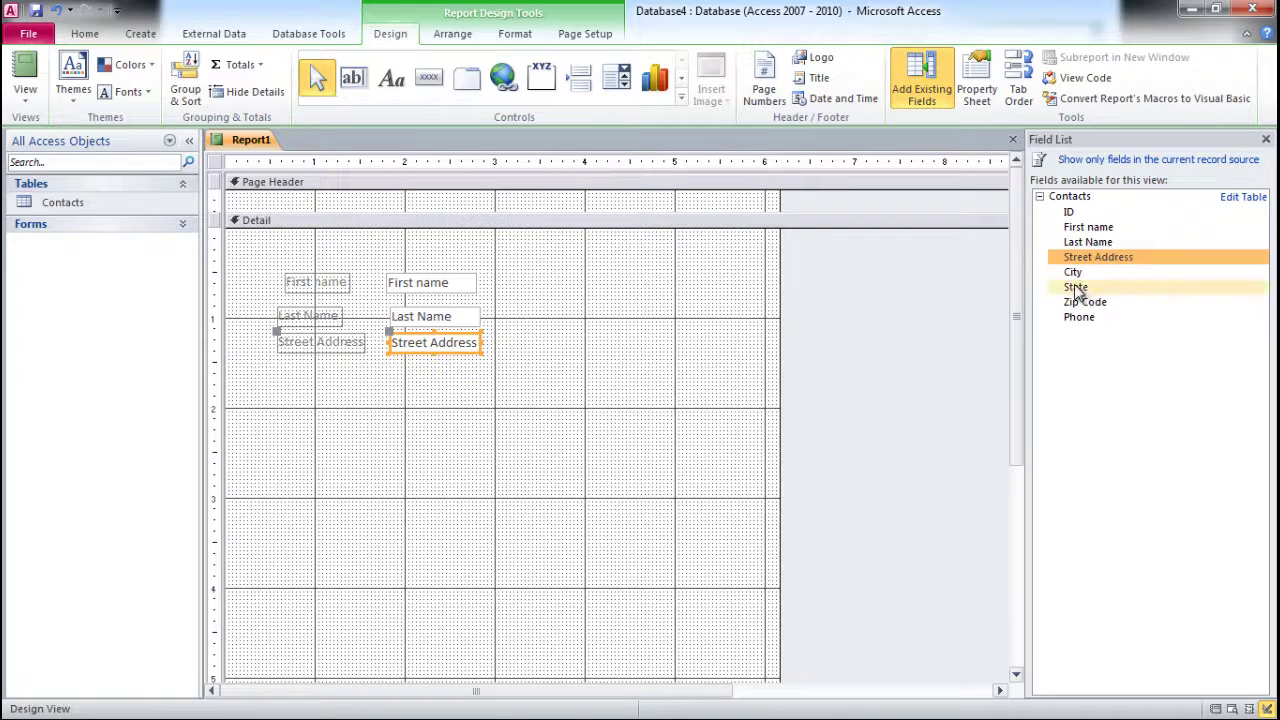
- Add City, State and Zip Code beneath them, nudging each into alignment
{"action": "left_click_drag", "start_coordinate": [1073, 272], "coordinate": [407, 369]}
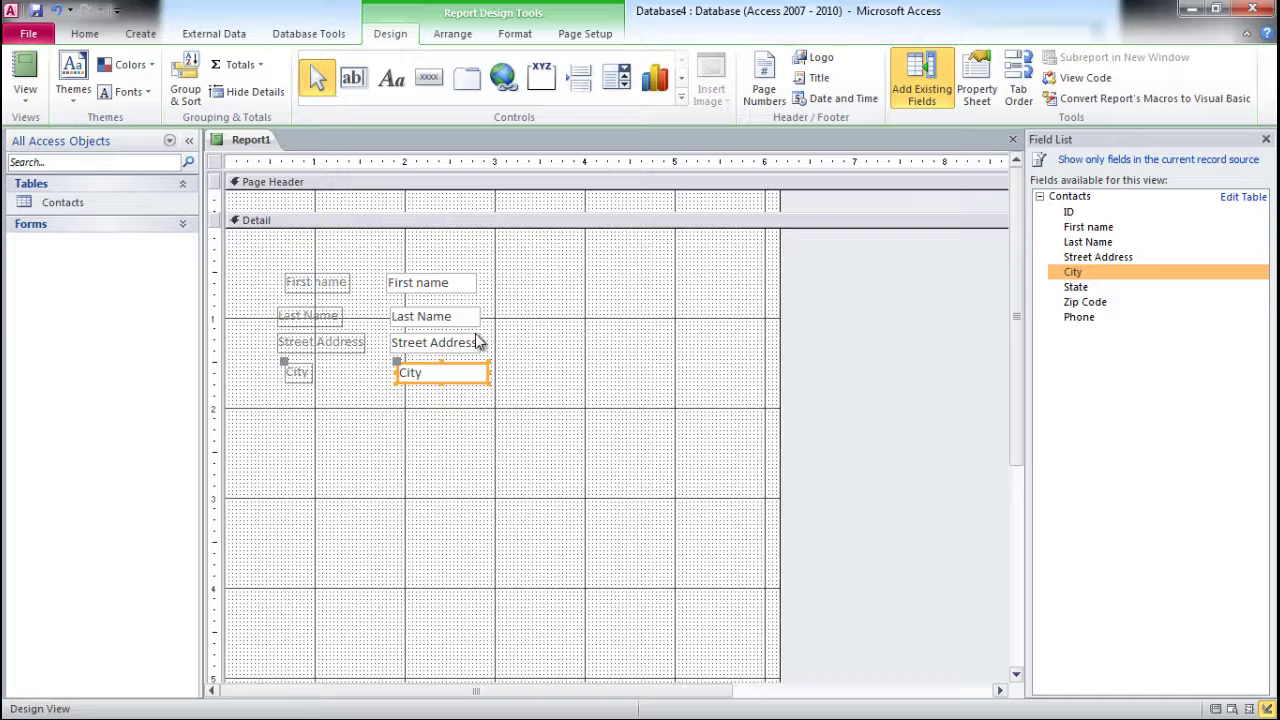
{"action": "key", "text": "Left"}
{"action": "key", "text": "Left"}
{"action": "key", "text": "Up"}
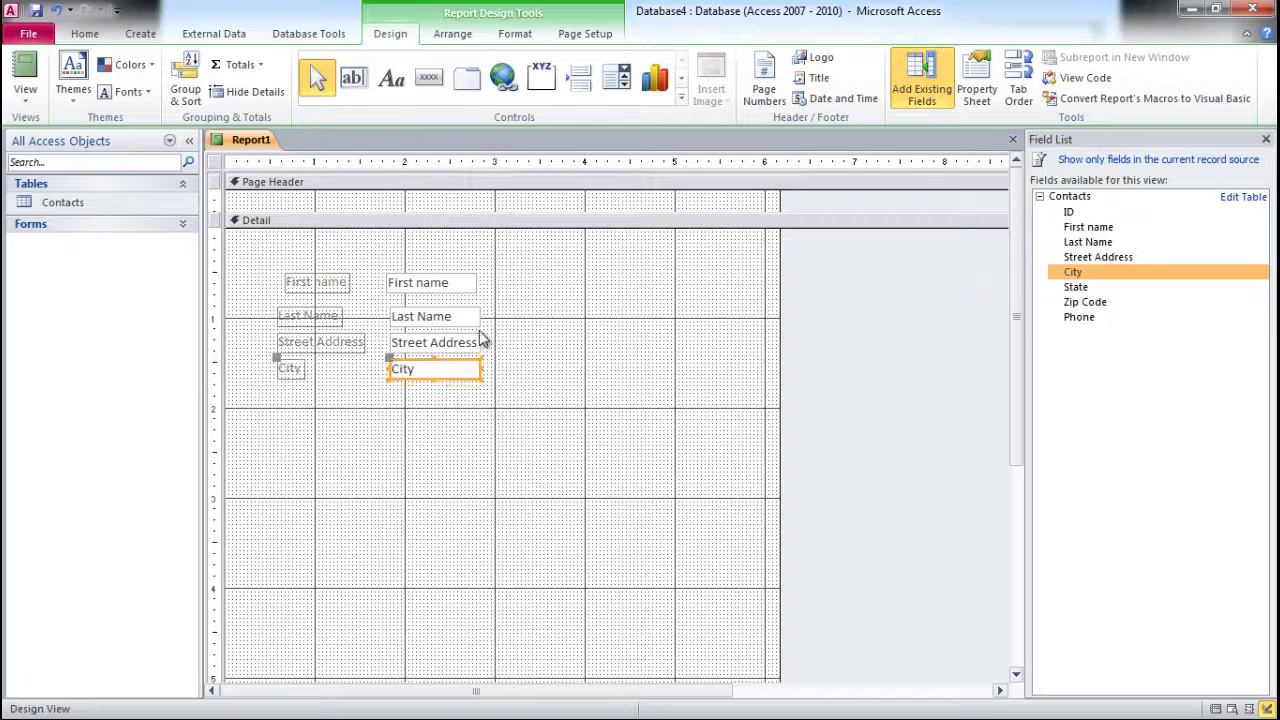
{"action": "left_click_drag", "start_coordinate": [1073, 287], "coordinate": [395, 405]}
{"action": "key", "text": "Up"}
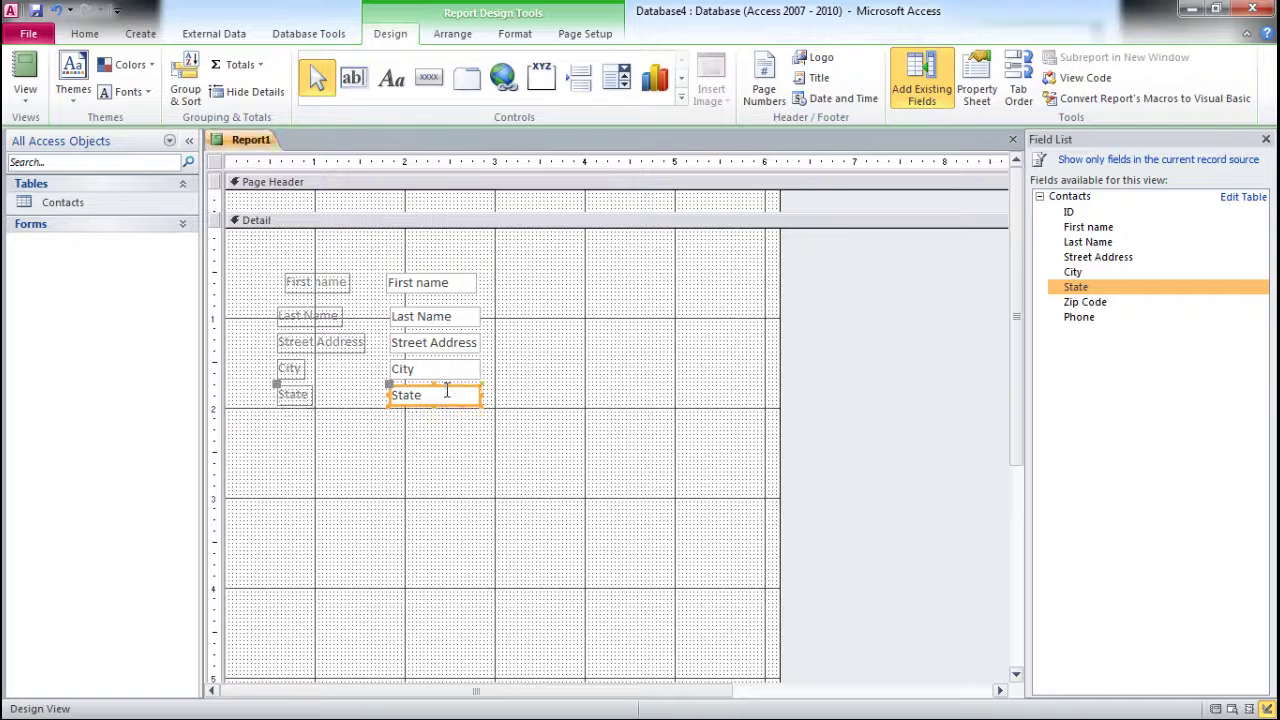
{"action": "left_click_drag", "start_coordinate": [1085, 302], "coordinate": [397, 417]}
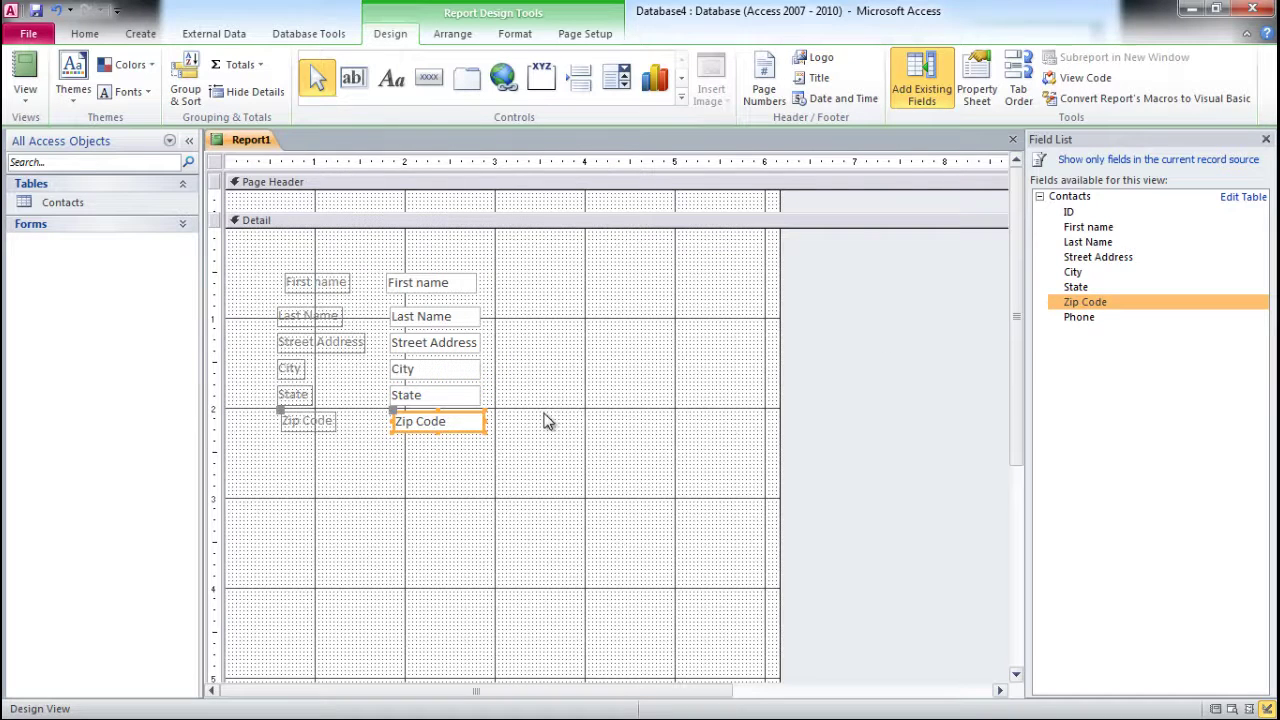
{"action": "key", "text": "Left"}
{"action": "key", "text": "Left"}
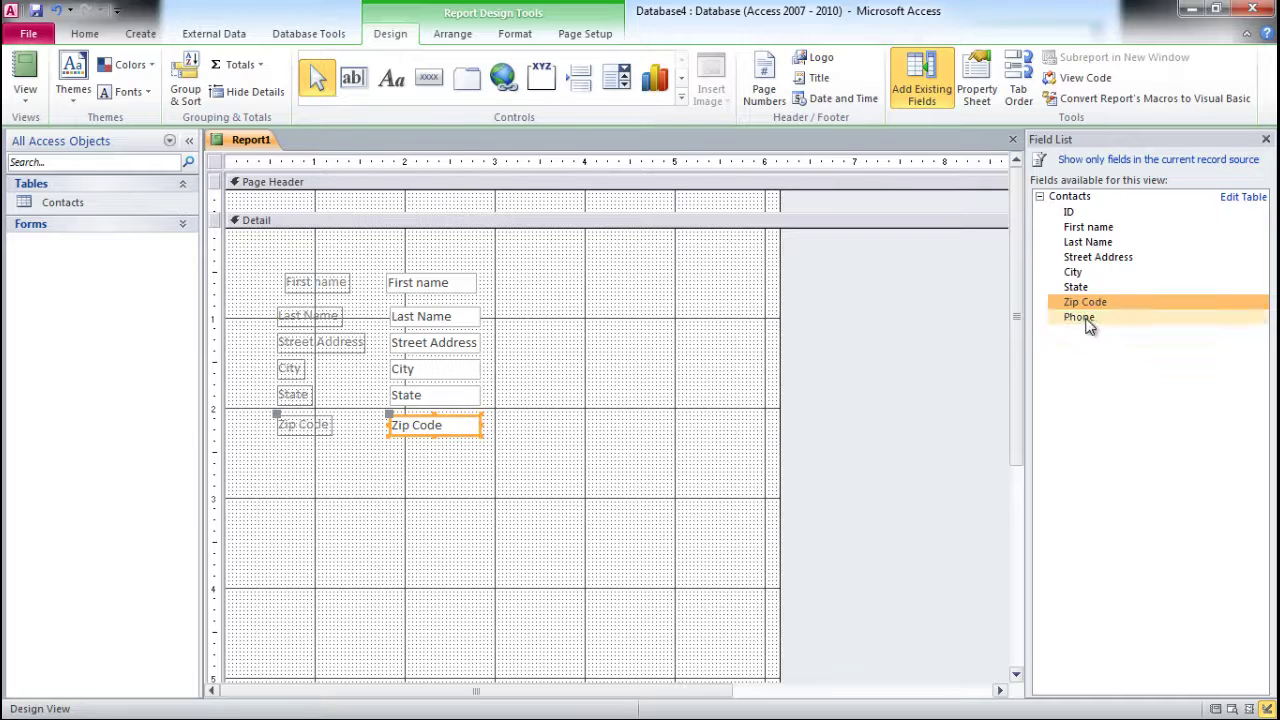
- Add the Phone field at the bottom and nudge First name down and right to align
{"action": "left_click_drag", "start_coordinate": [1079, 316], "coordinate": [400, 447]}
{"action": "key", "text": "Left"}
{"action": "key", "text": "Left"}
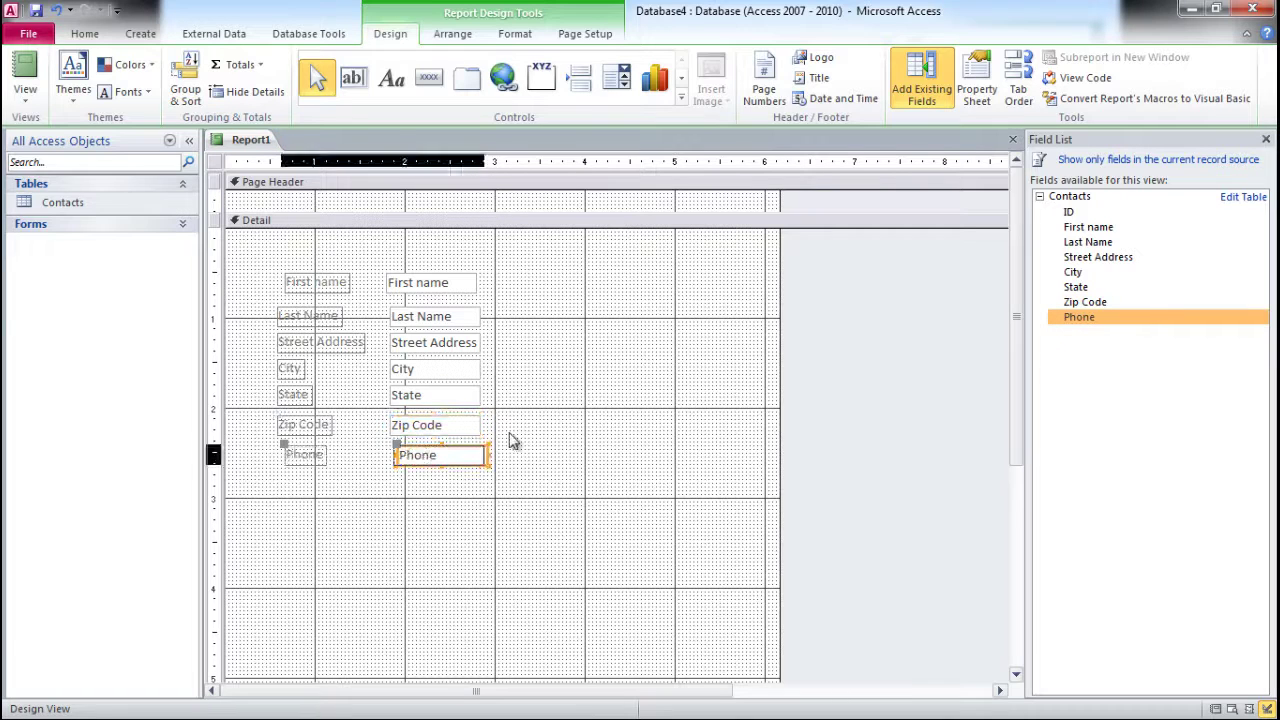
{"action": "key", "text": "Up"}
{"action": "key", "text": "Up"}
{"action": "left_click", "coordinate": [420, 290]}
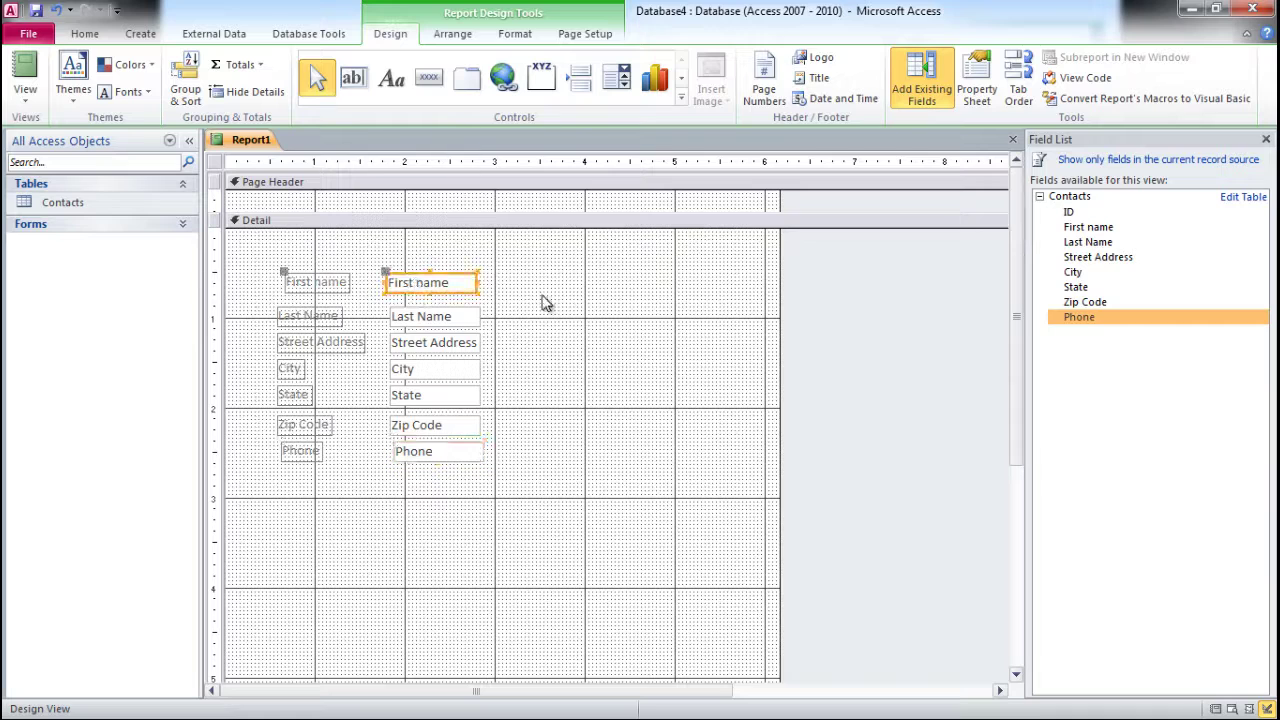
{"action": "key", "text": "Down"}
{"action": "key", "text": "Down"}
{"action": "key", "text": "Down"}
{"action": "key", "text": "Down"}
{"action": "key", "text": "Right"}
{"action": "key", "text": "Right"}
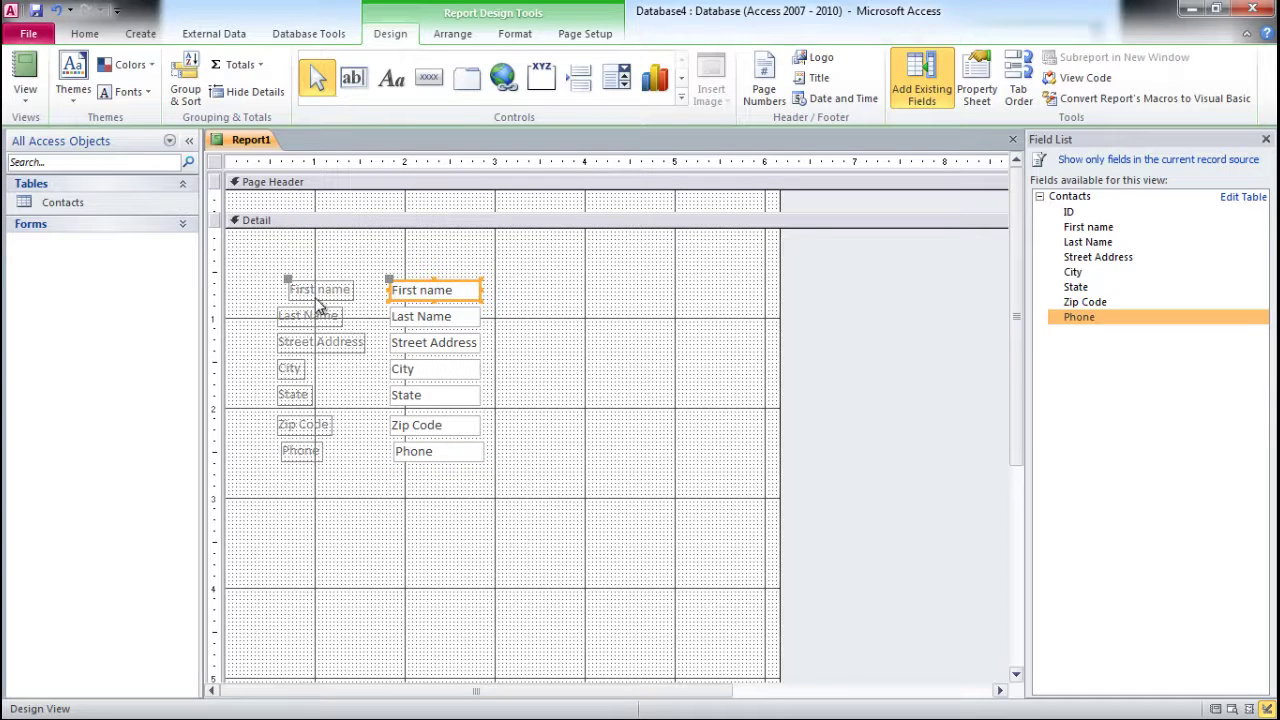
{"action": "left_click", "coordinate": [594, 398]}
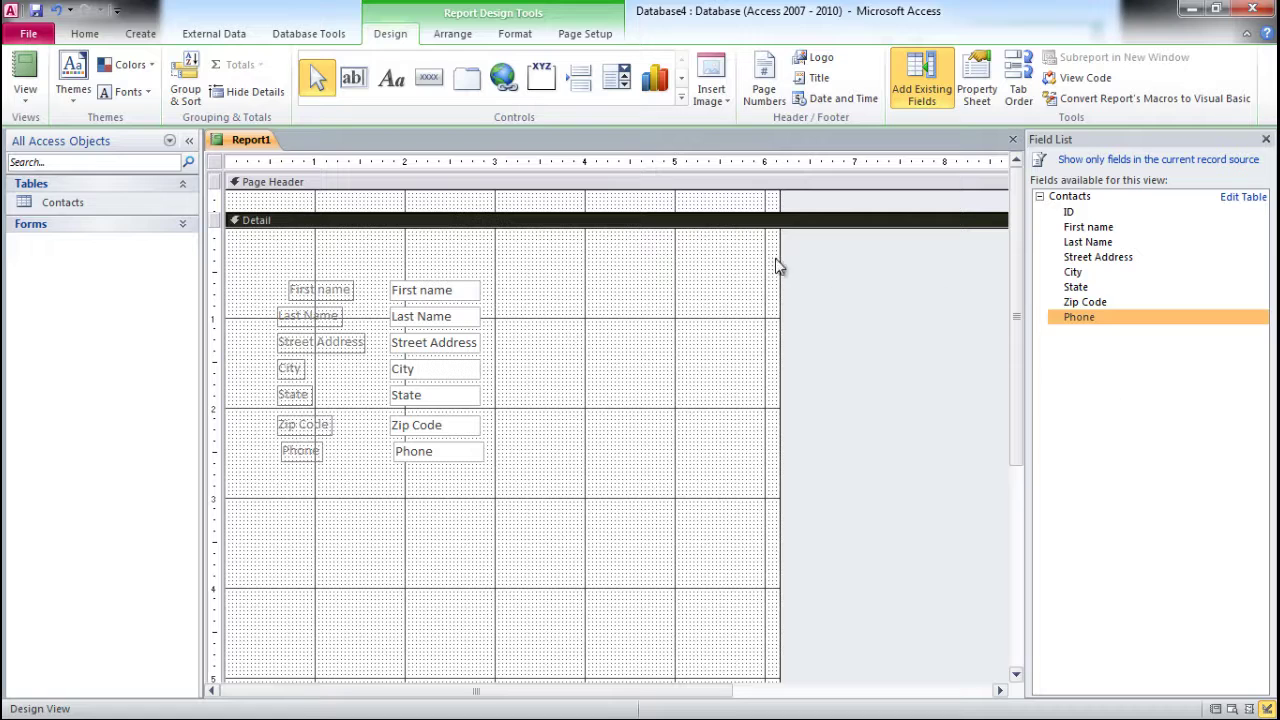
- Shorten the report's Detail section so it ends just below the Phone field
{"action": "left_click_drag", "start_coordinate": [1015, 340], "coordinate": [1018, 488]}
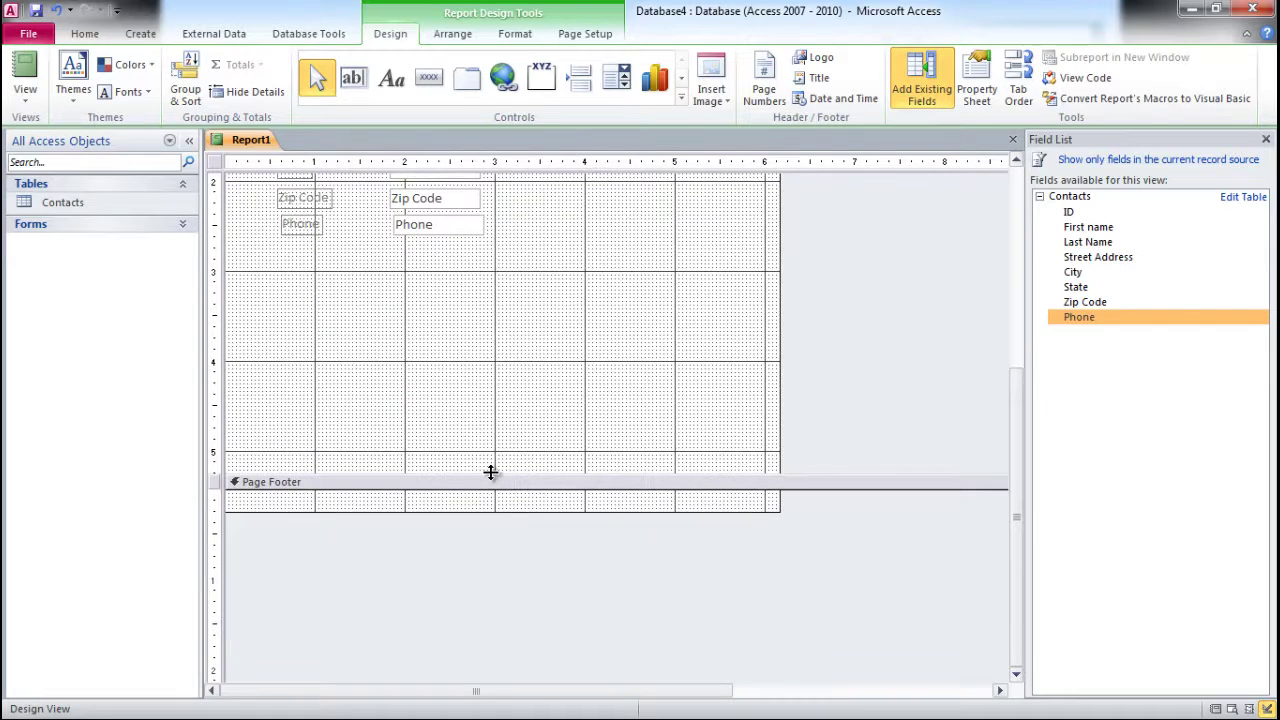
{"action": "left_click_drag", "start_coordinate": [490, 472], "coordinate": [483, 245]}
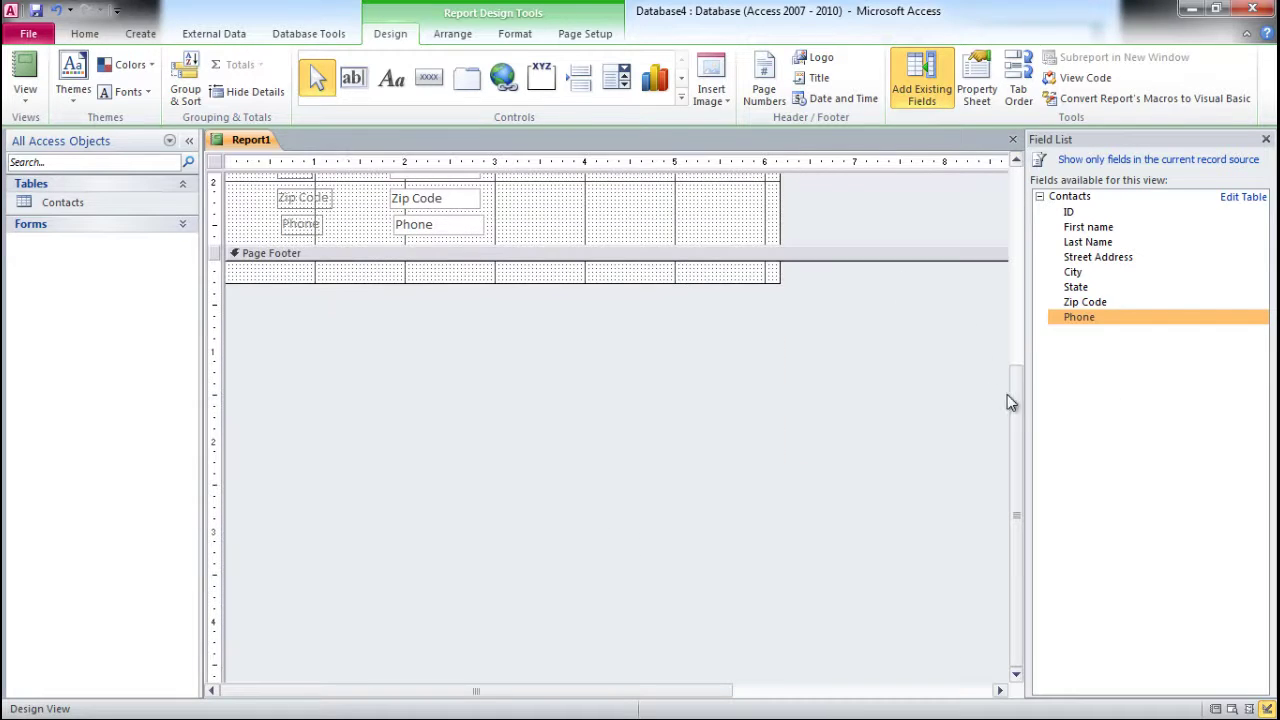
{"action": "left_click_drag", "start_coordinate": [1007, 400], "coordinate": [1008, 215]}
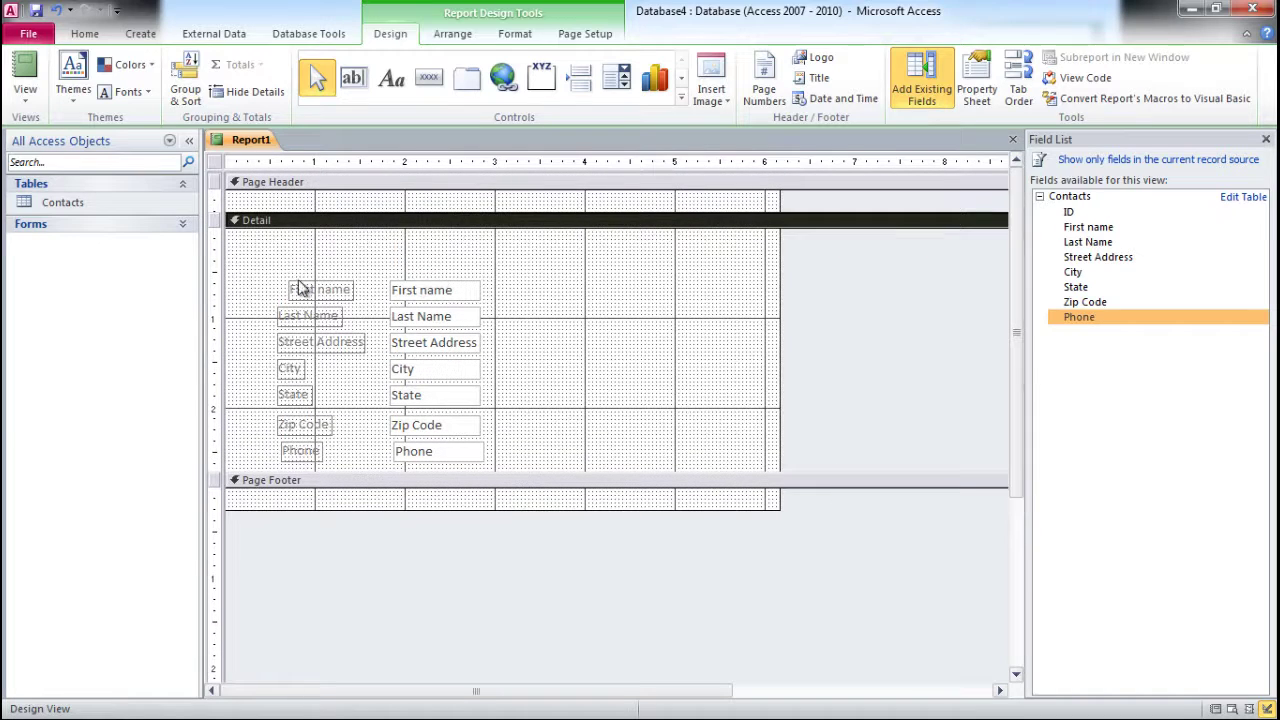
- Select all labels and text boxes in Detail and move them up to the section's top
{"action": "left_click_drag", "start_coordinate": [260, 272], "coordinate": [516, 480]}
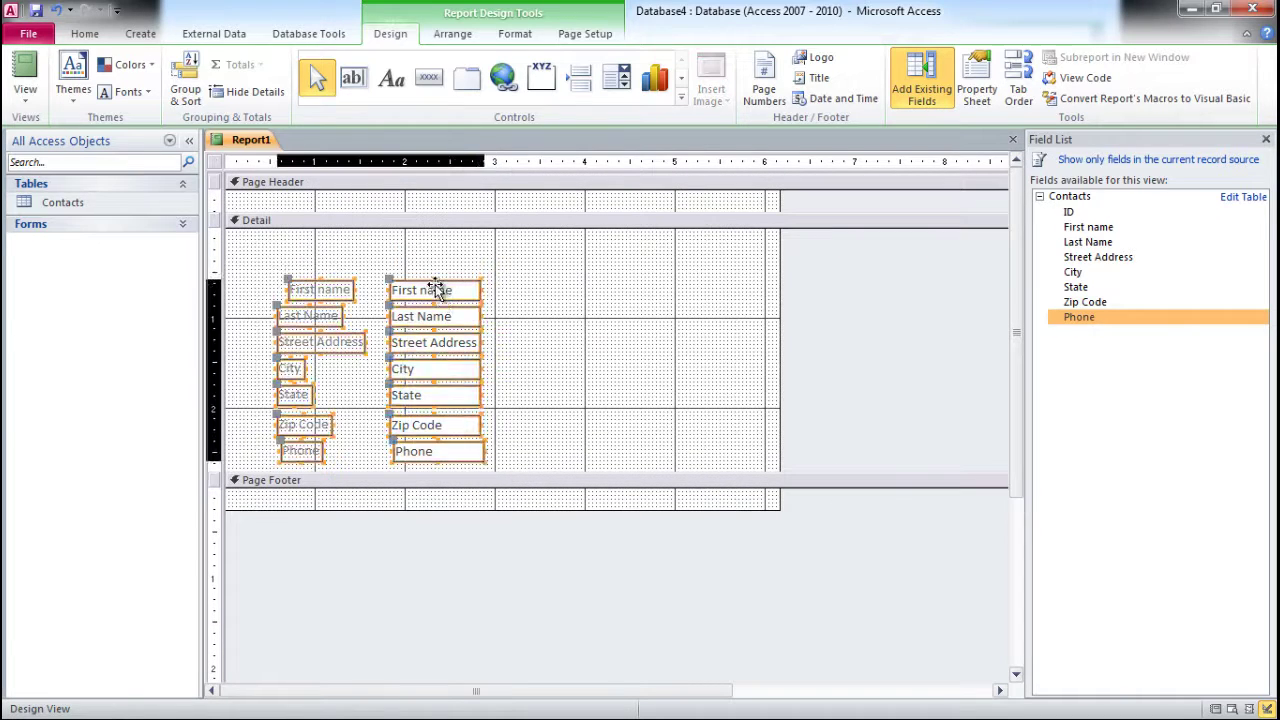
{"action": "left_click_drag", "start_coordinate": [436, 288], "coordinate": [446, 252]}
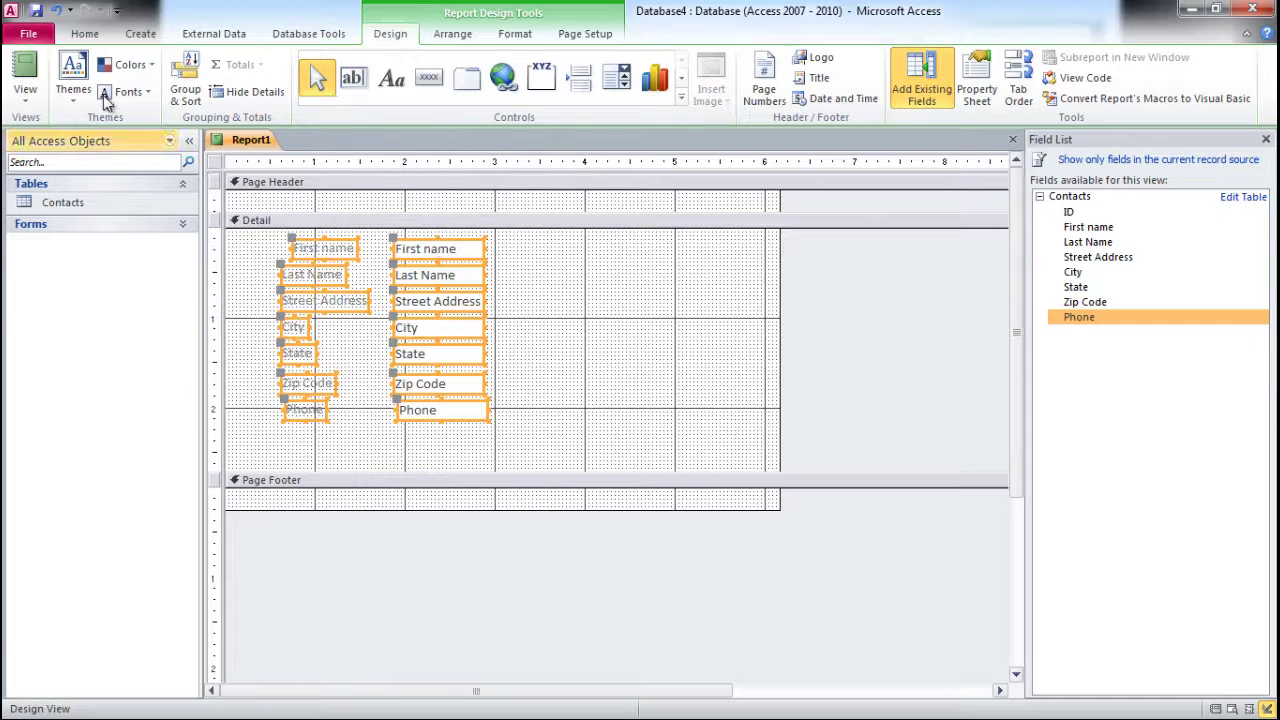
{"action": "left_click", "coordinate": [26, 103]}
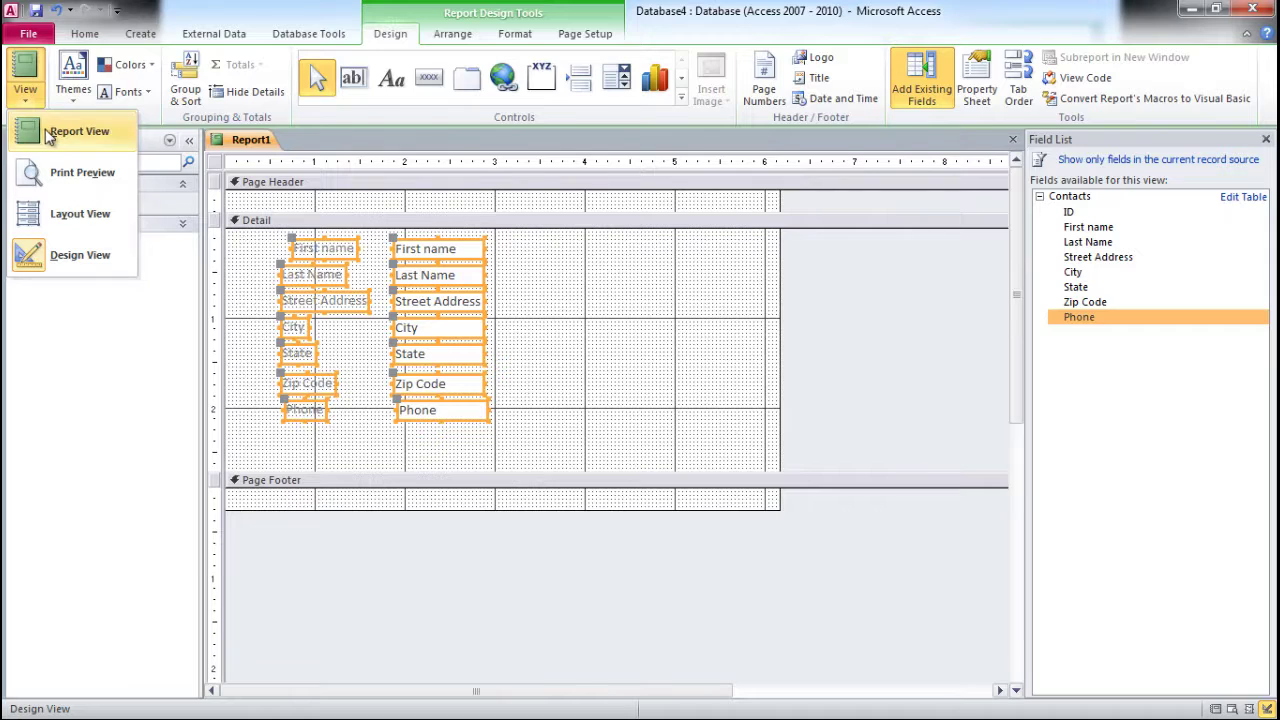
- Switch Report1 to Report View to display both contact records
{"action": "left_click", "coordinate": [40, 131]}
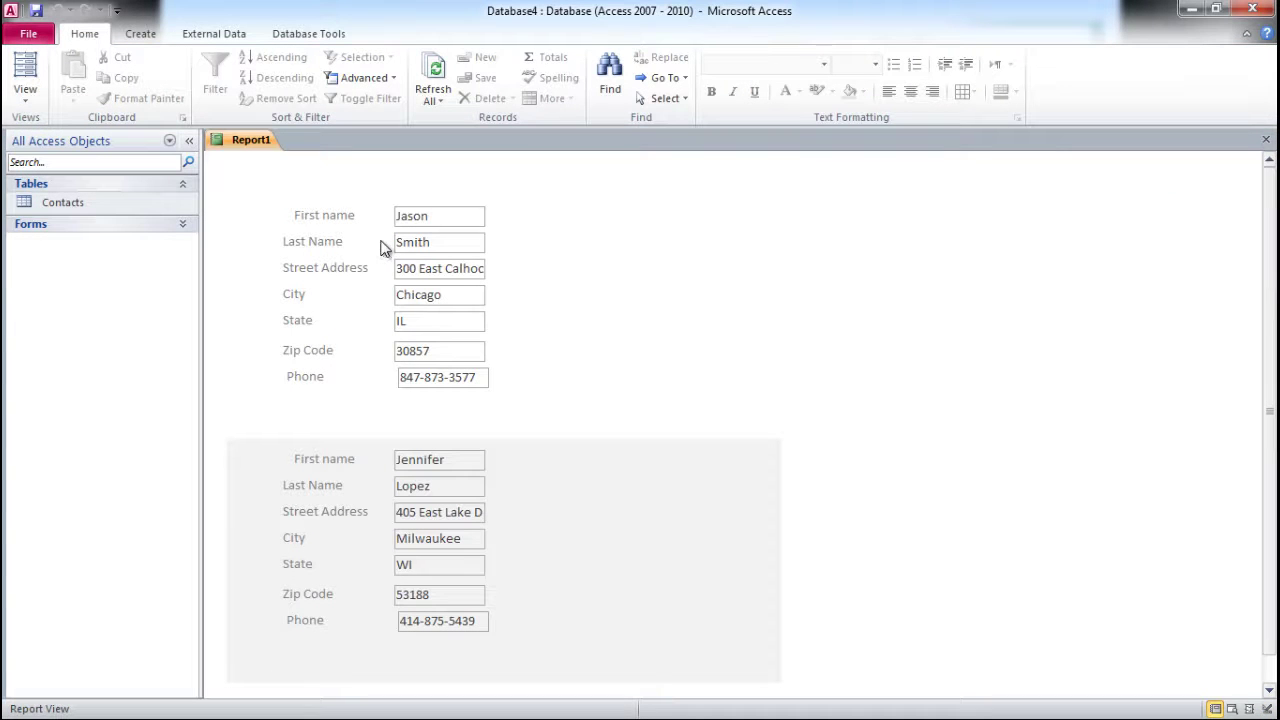